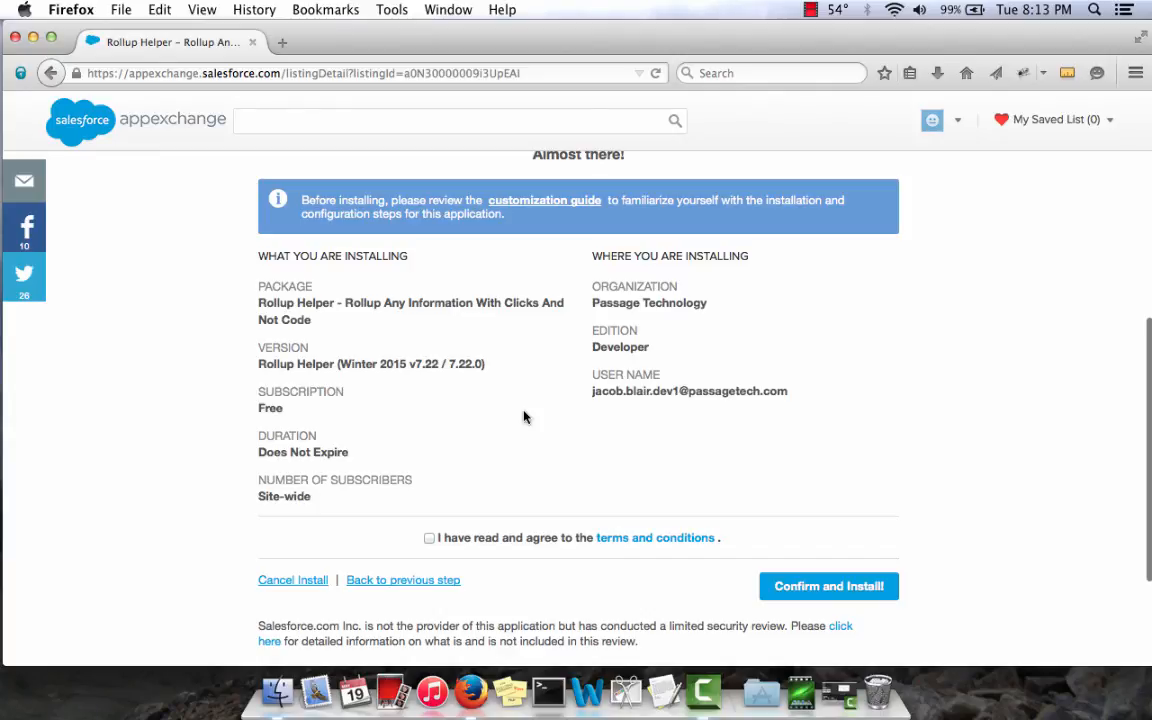
# Agree to the terms and conditions, confirm the Rollup Helper installation, and continue with the active saved developer username.
pyautogui.click(430, 539)
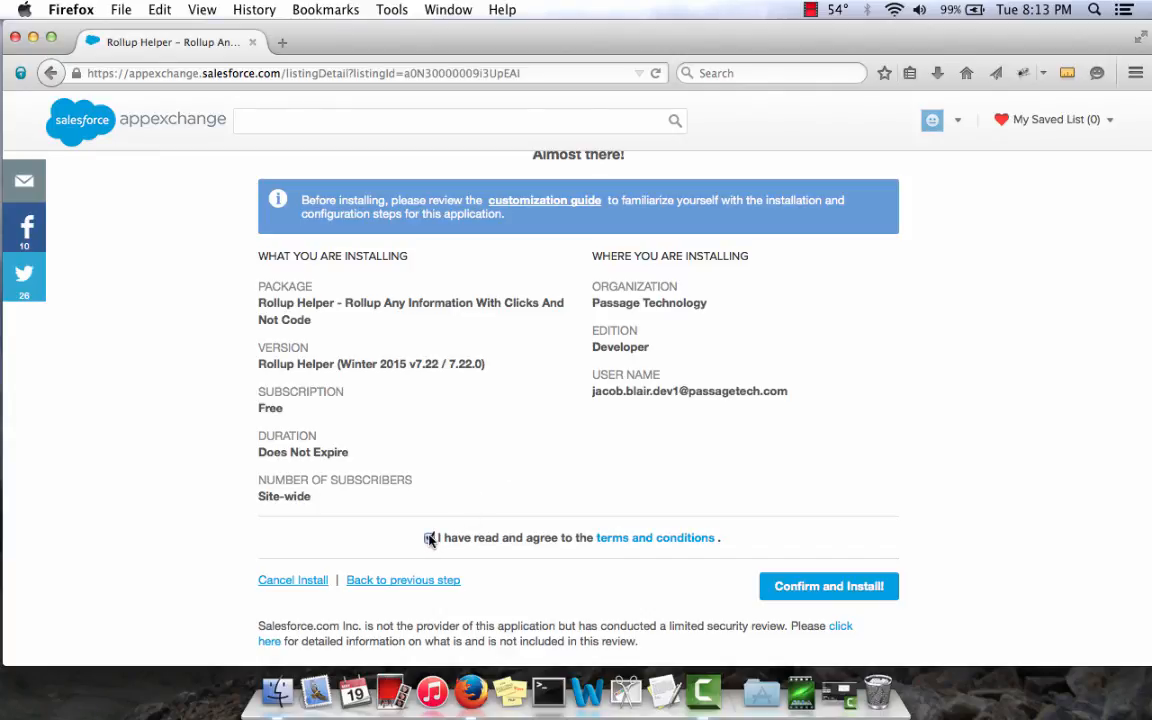
pyautogui.click(829, 590)
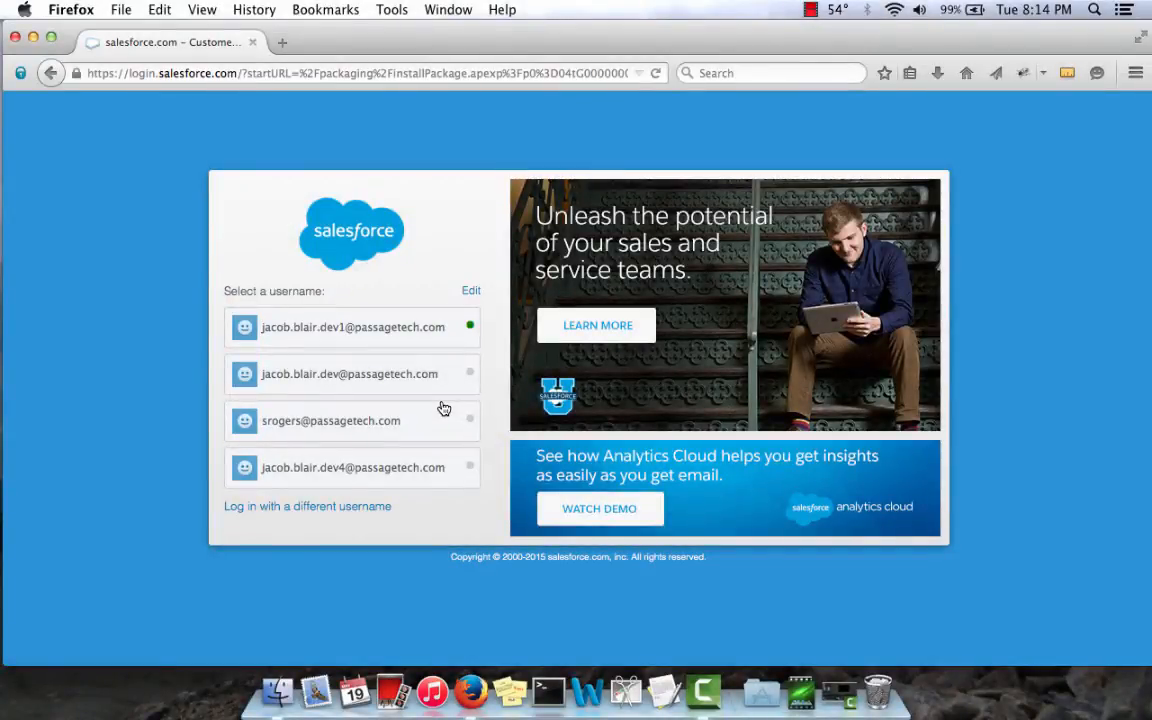
pyautogui.click(375, 330)
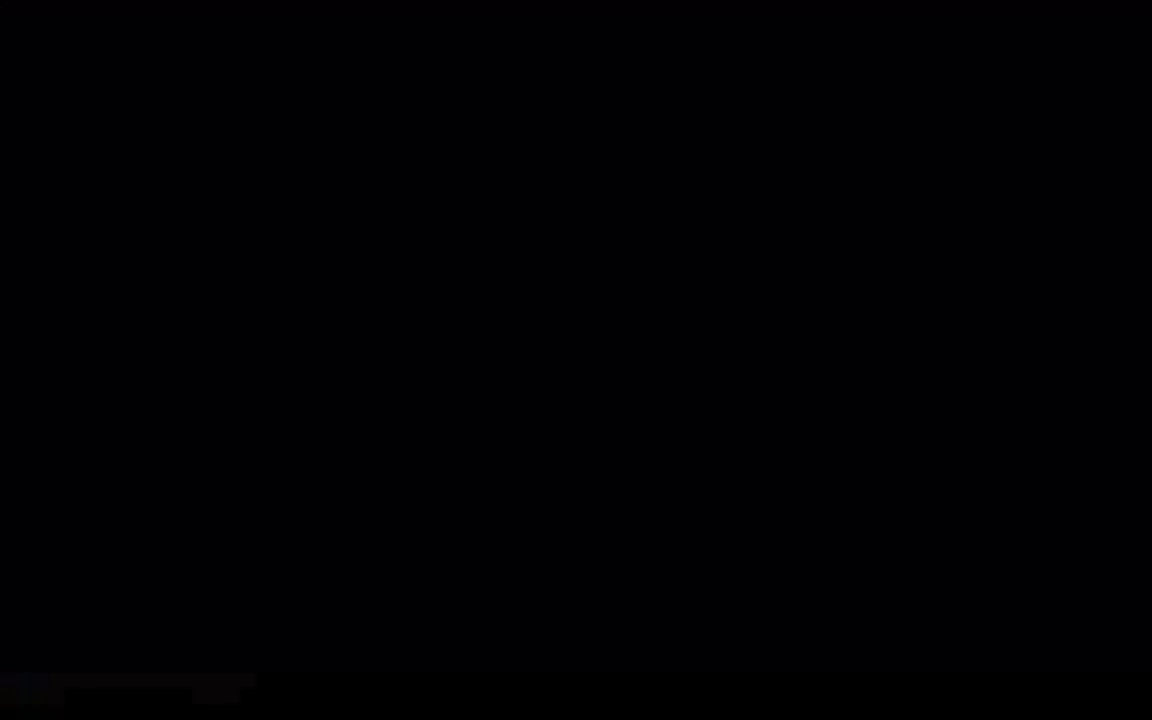
# Install the Rollup Helper package for admins only and finish the installation to reach the installed packages list.
pyautogui.scroll(-5, 628, 466)
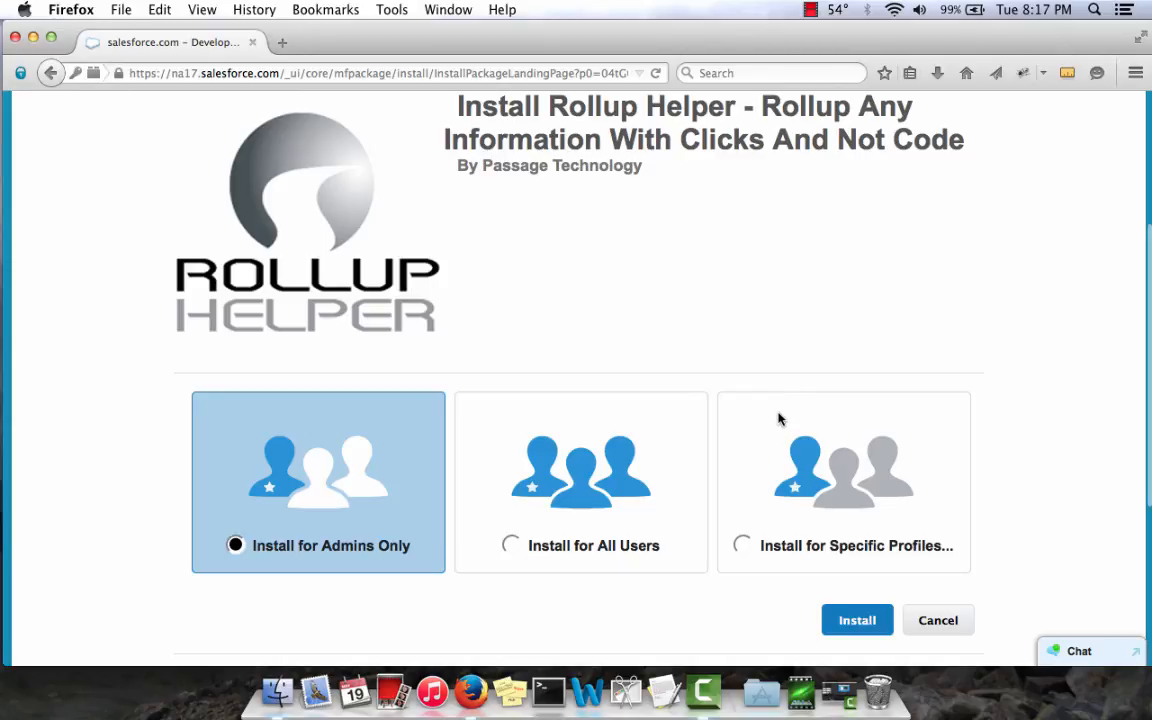
pyautogui.scroll(-2, 779, 419)
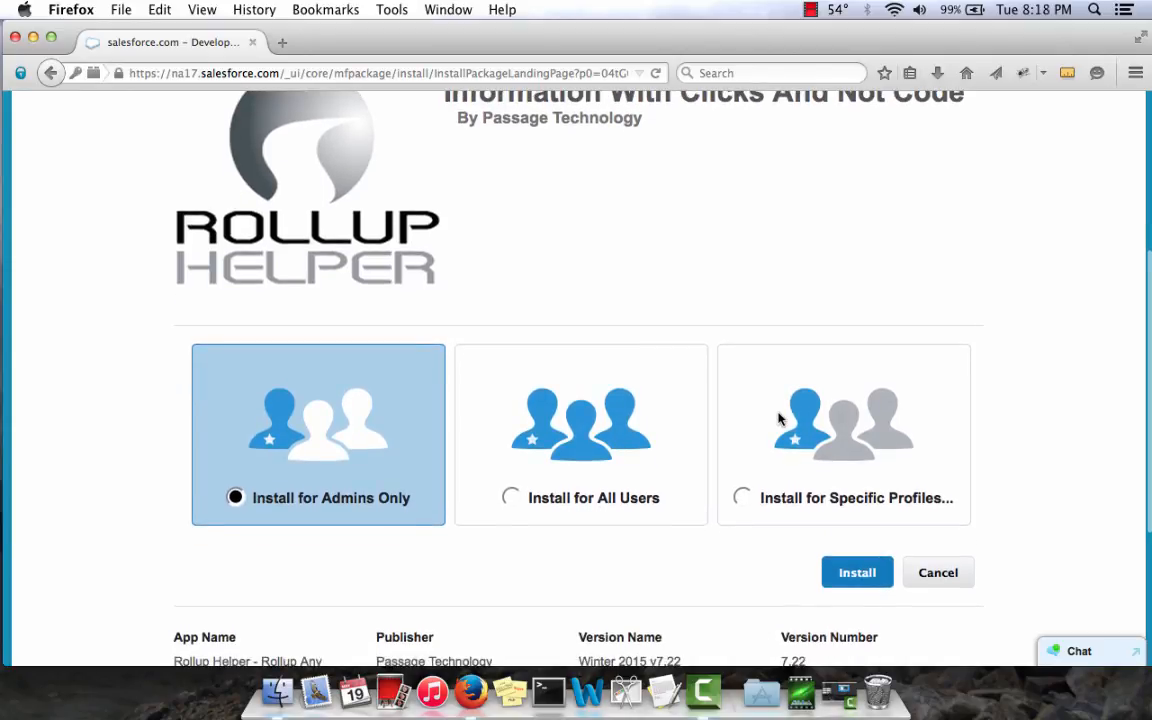
pyautogui.scroll(-2, 780, 420)
pyautogui.click(845, 519)
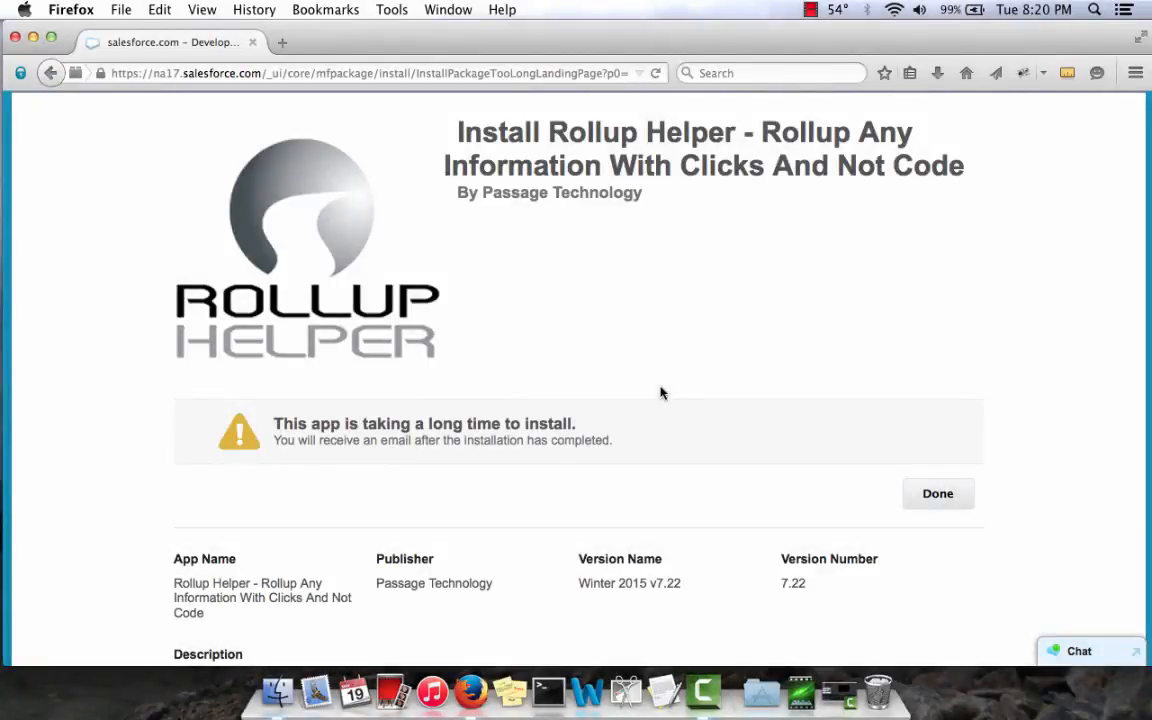
pyautogui.click(956, 495)
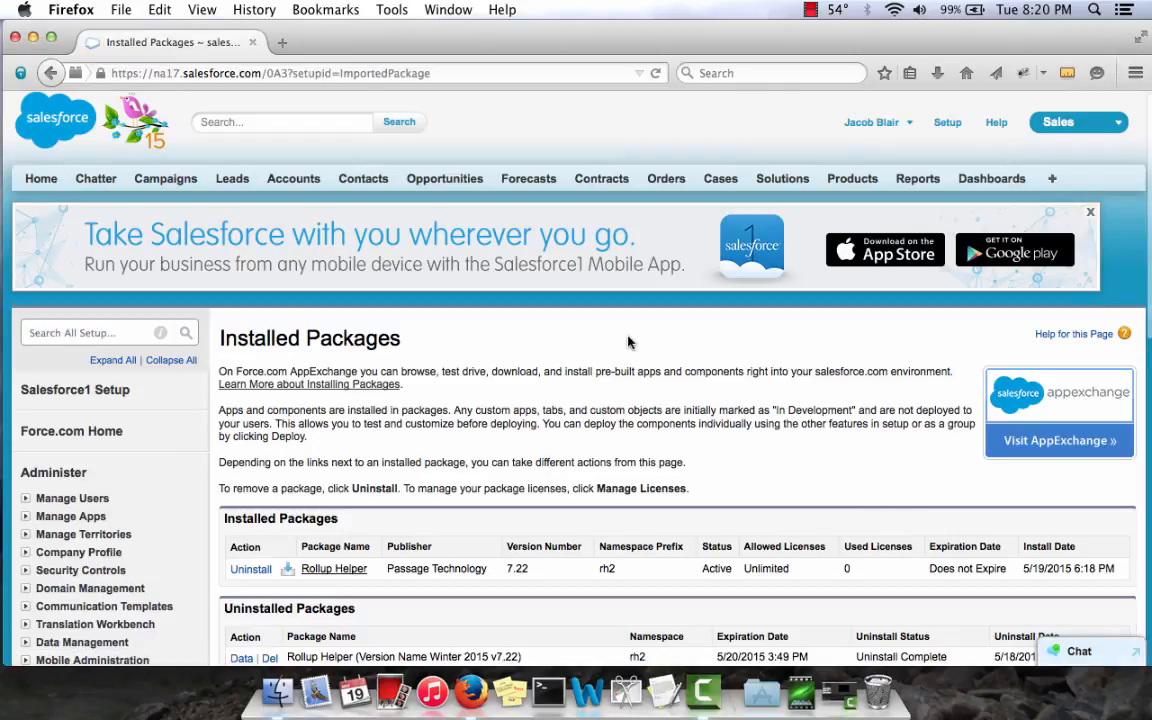
pyautogui.scroll(-2, 628, 343)
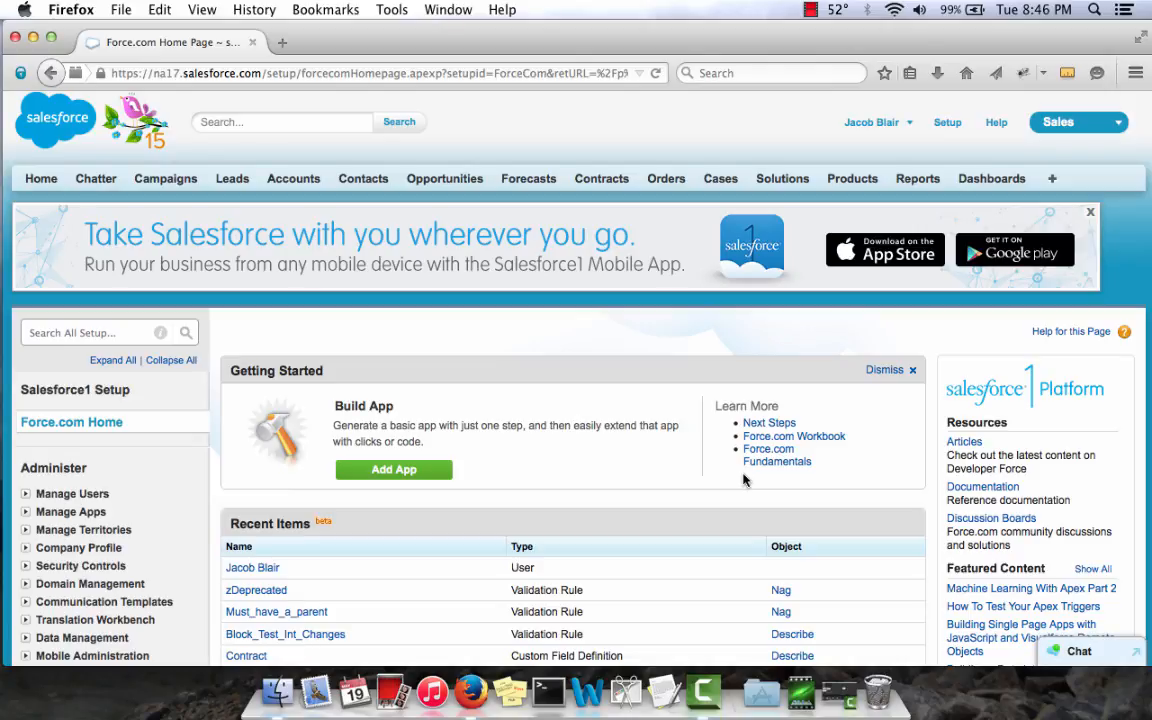
# Open the field list of the Users object under the Build customization settings.
pyautogui.scroll(-10, 743, 480)
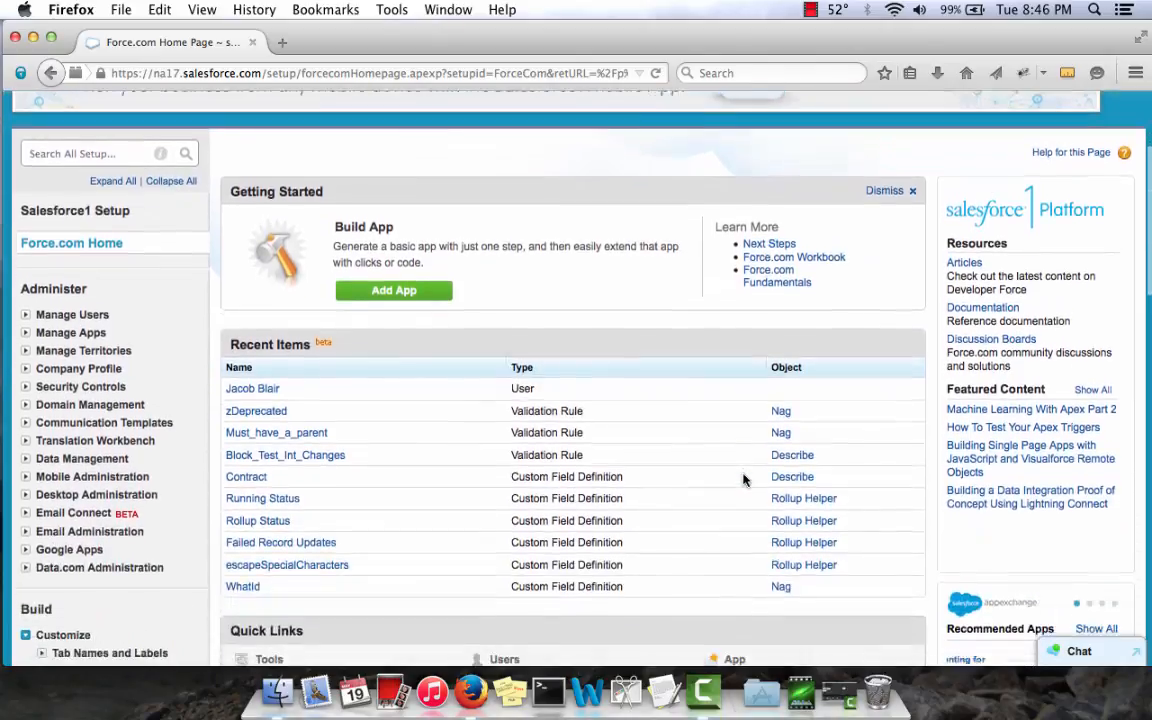
pyautogui.scroll(-10, 743, 480)
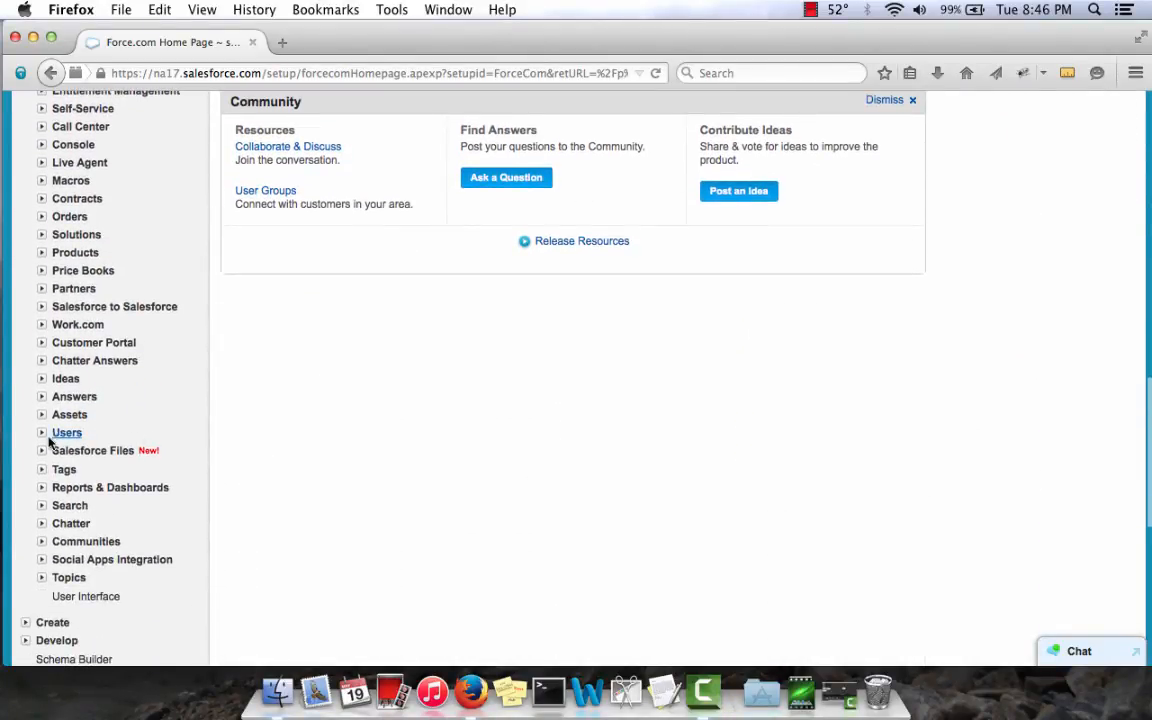
pyautogui.click(41, 432)
pyautogui.click(80, 451)
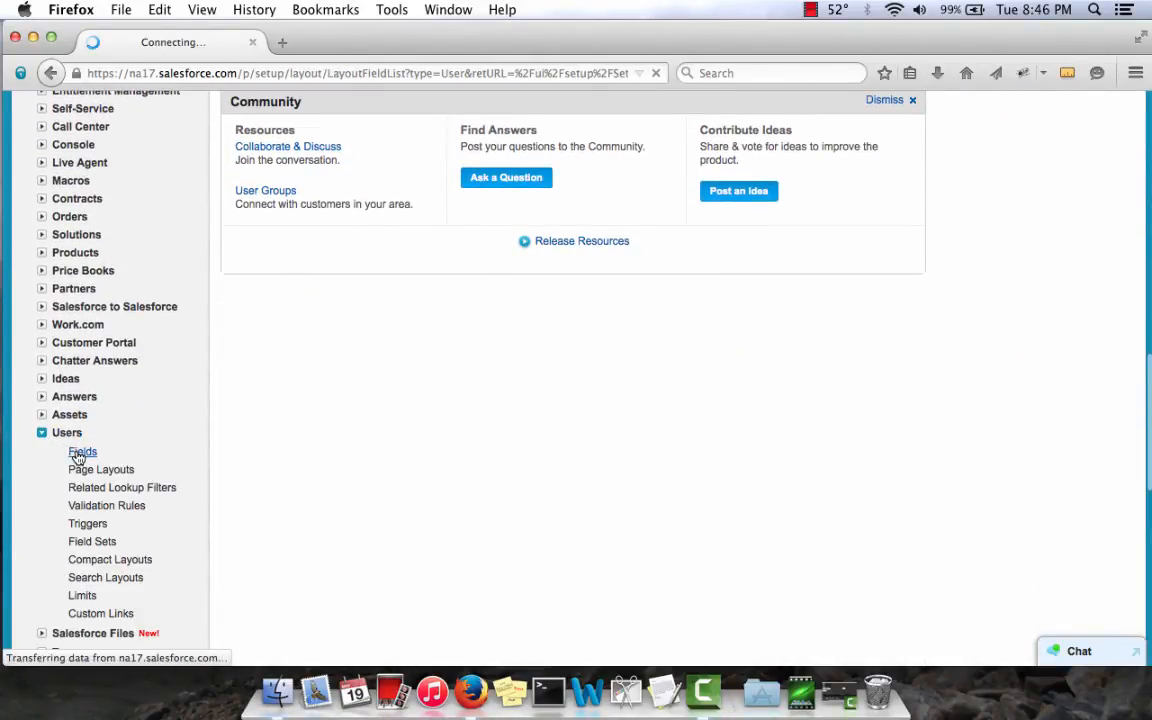
# Start a new User custom field with the Number data type and continue to its details.
pyautogui.scroll(-15, 417, 360)
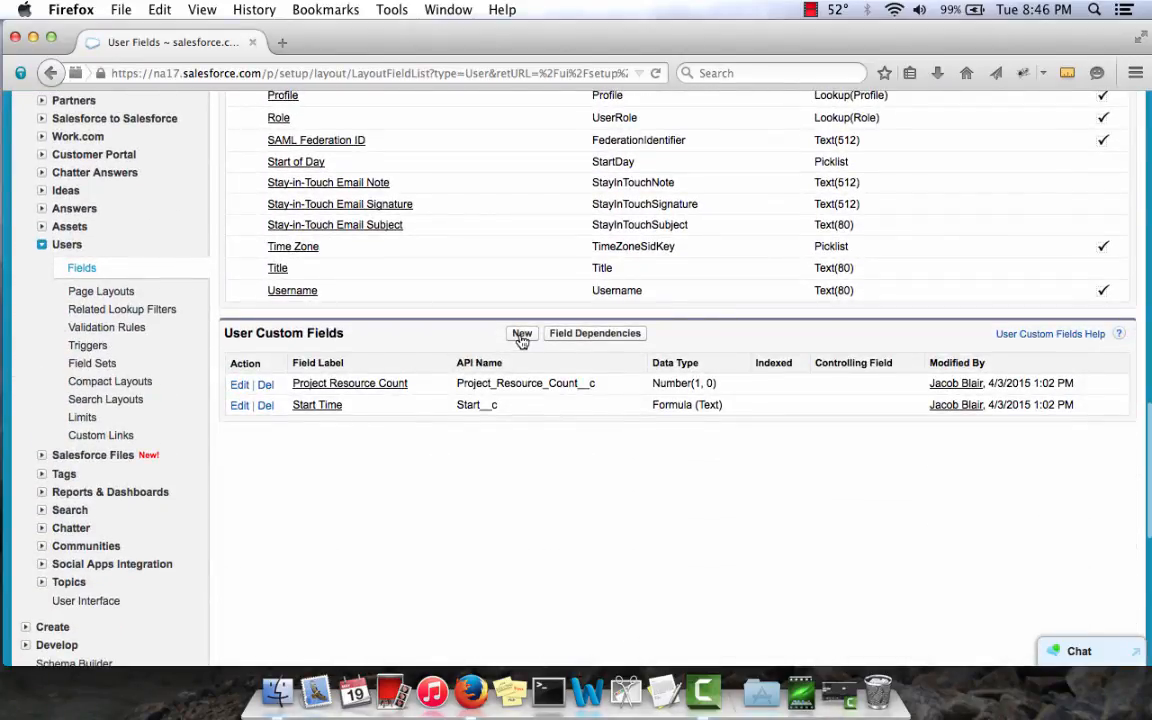
pyautogui.click(521, 336)
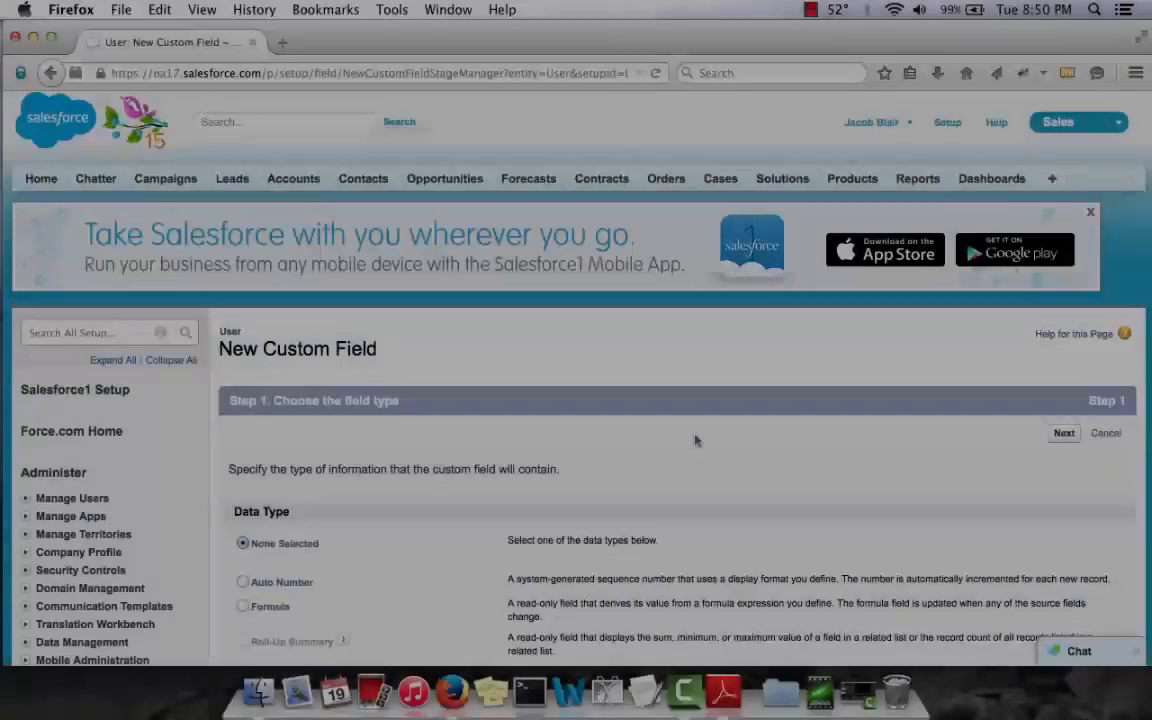
pyautogui.scroll(-6, 696, 440)
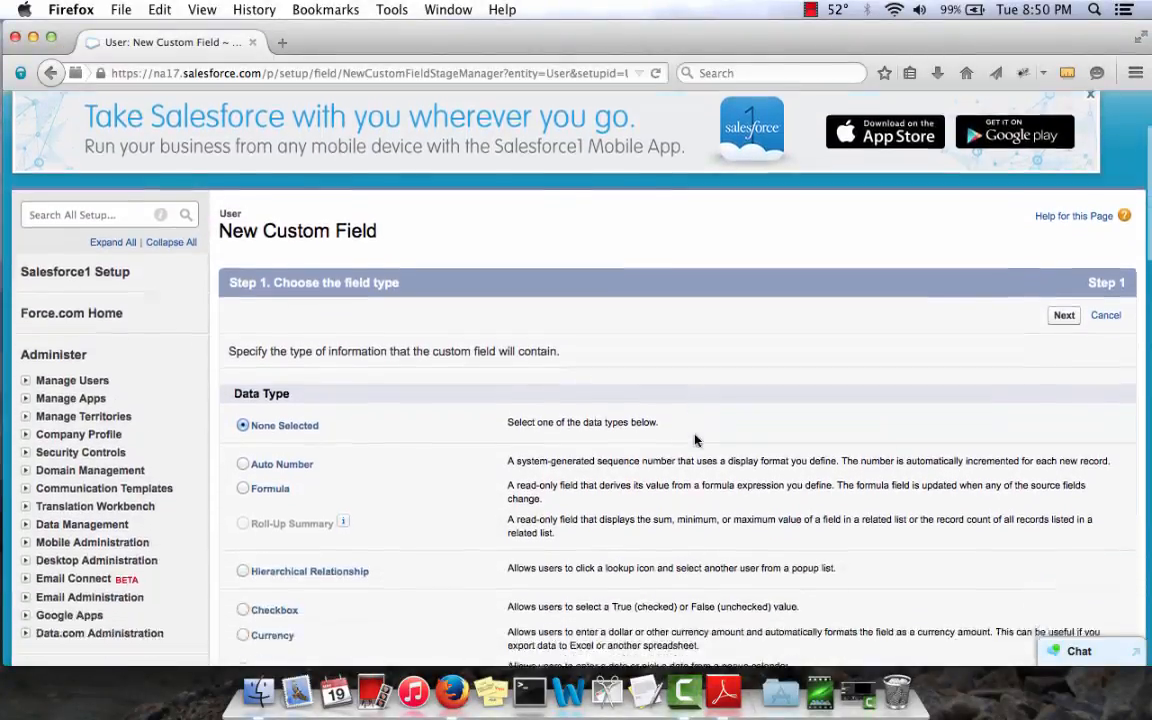
pyautogui.scroll(-2, 696, 440)
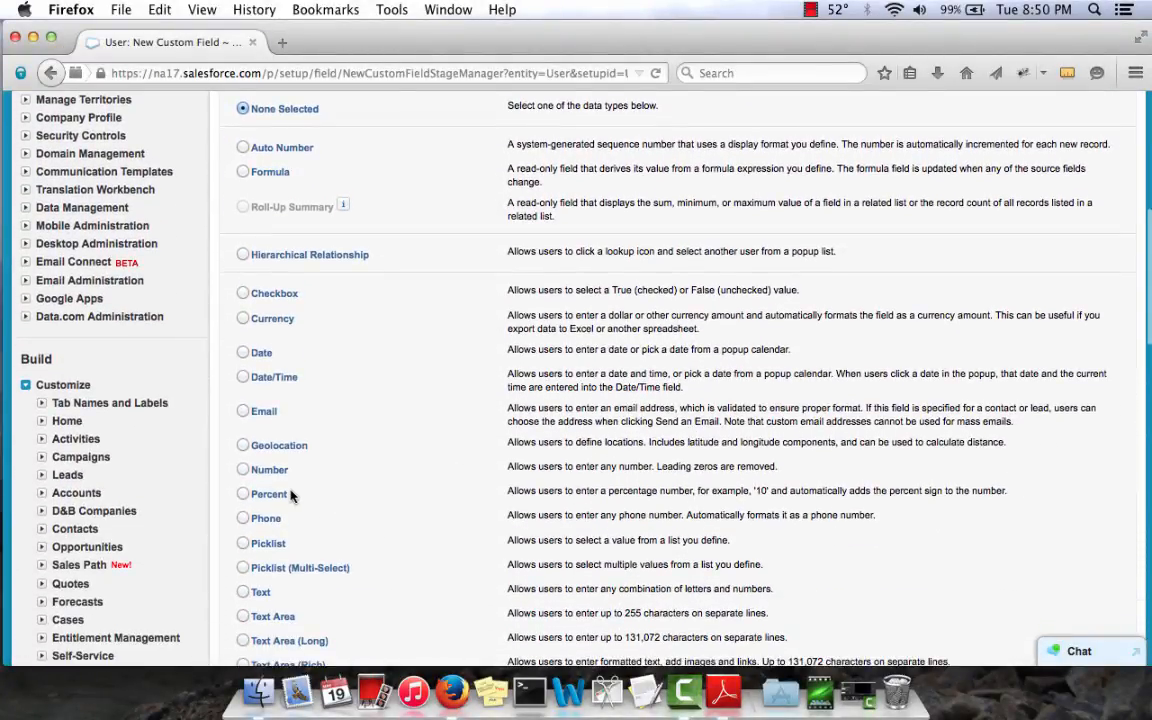
pyautogui.click(243, 471)
pyautogui.scroll(-4, 243, 468)
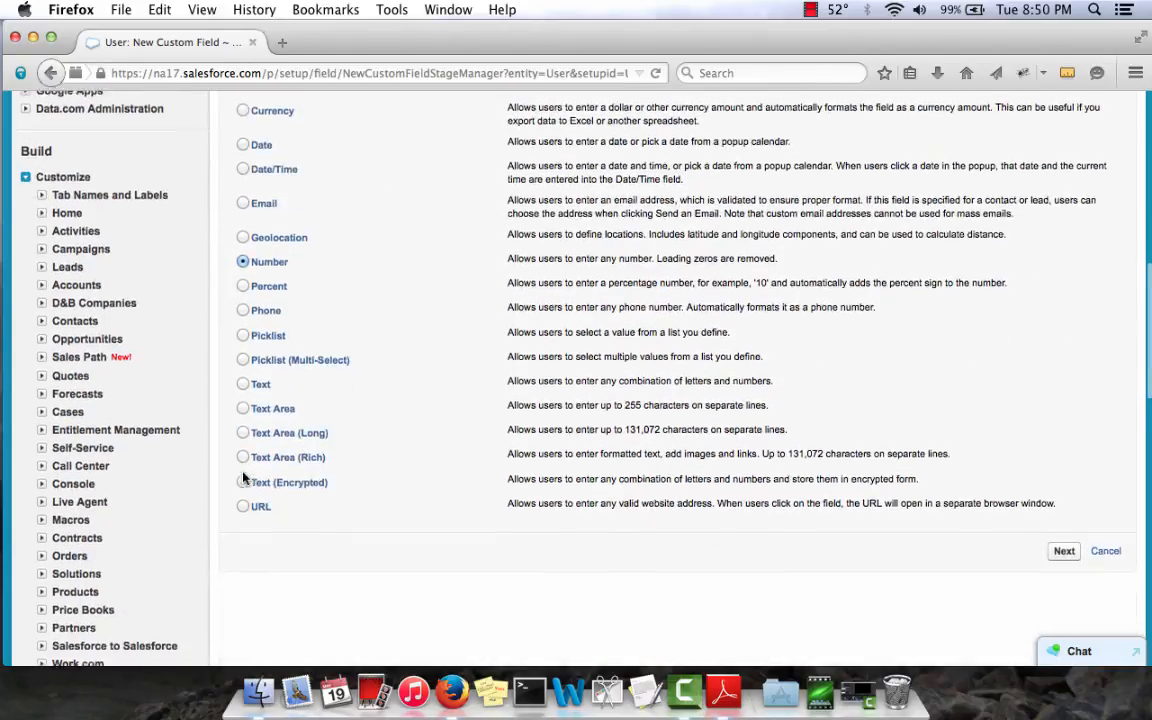
pyautogui.click(1060, 548)
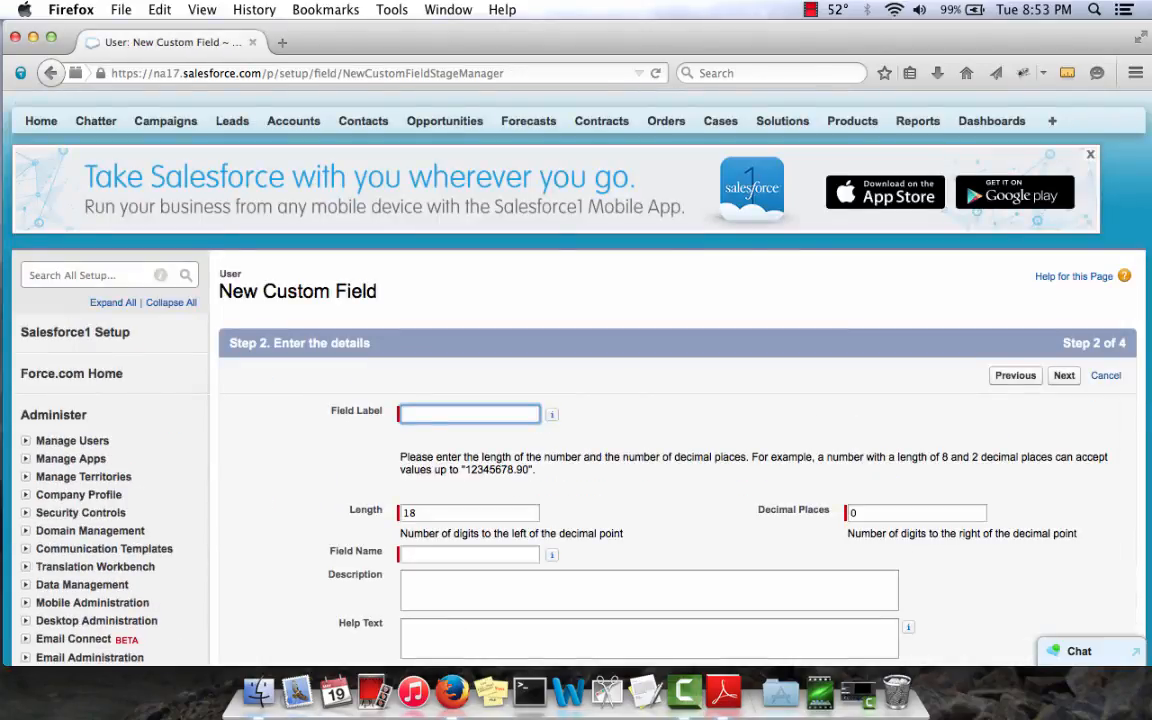
# Label the field "Number of Cases Closed" and save it with the default field-level security and the User Layout included.
pyautogui.write('Numb')
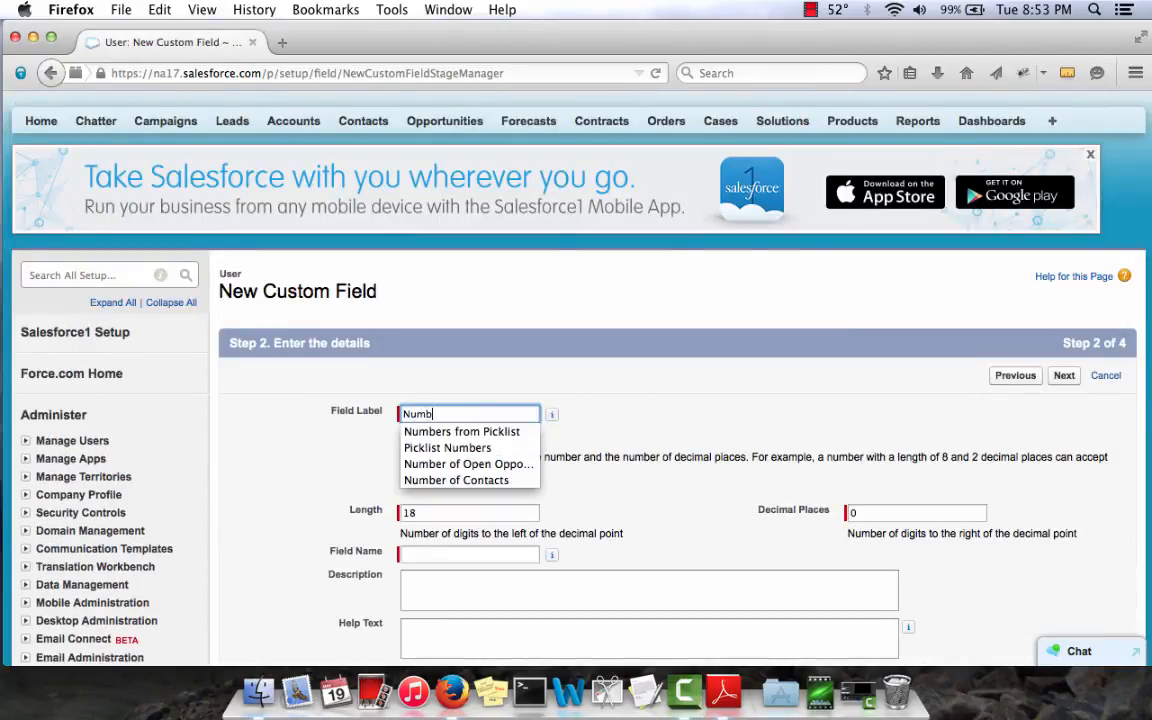
pyautogui.write('er of Cases C')
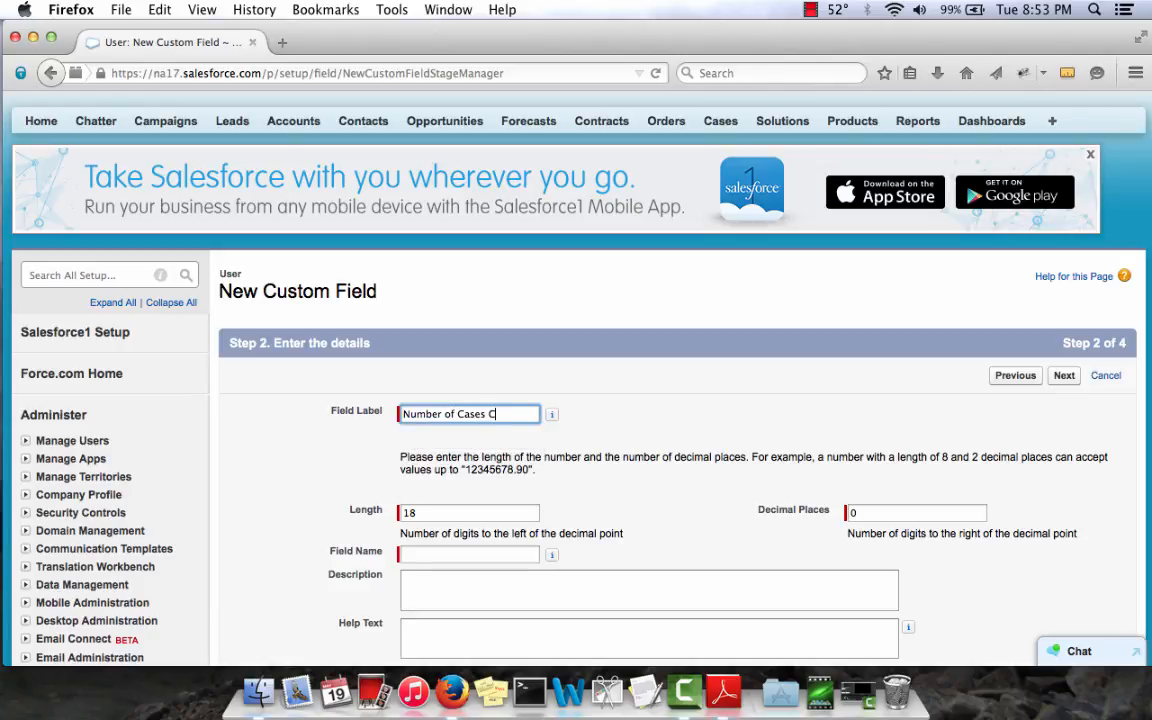
pyautogui.write('losed')
pyautogui.scroll(-3, 559, 401)
pyautogui.click(553, 404)
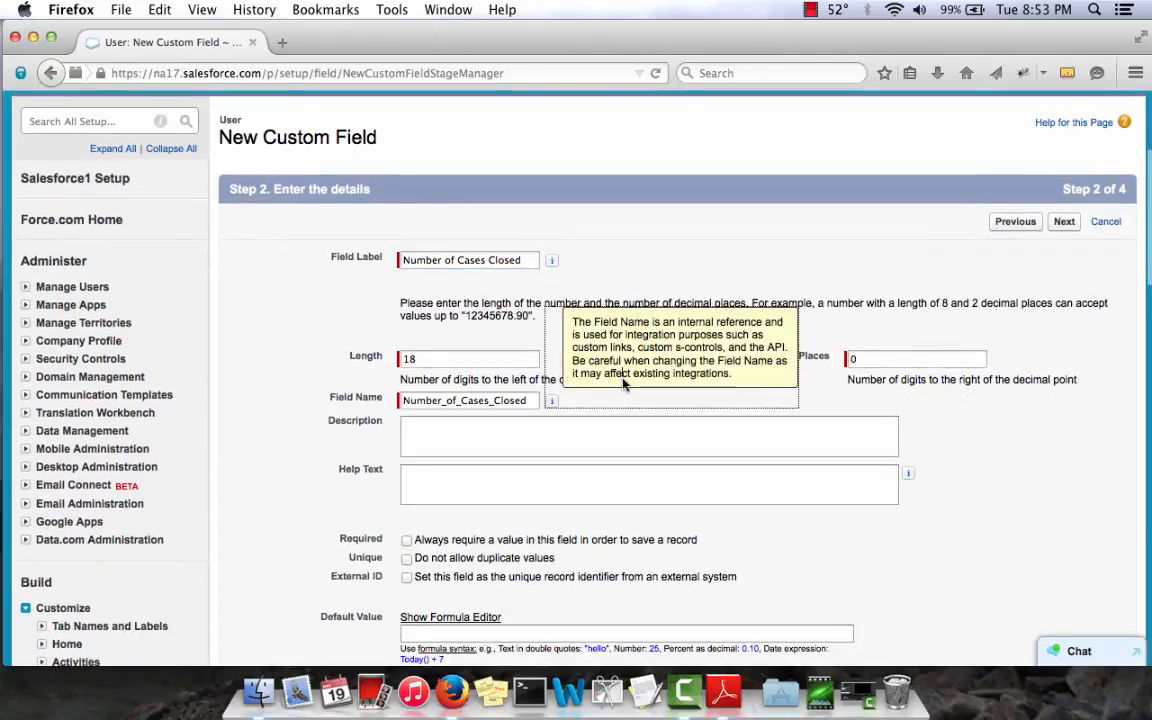
pyautogui.scroll(-4, 700, 440)
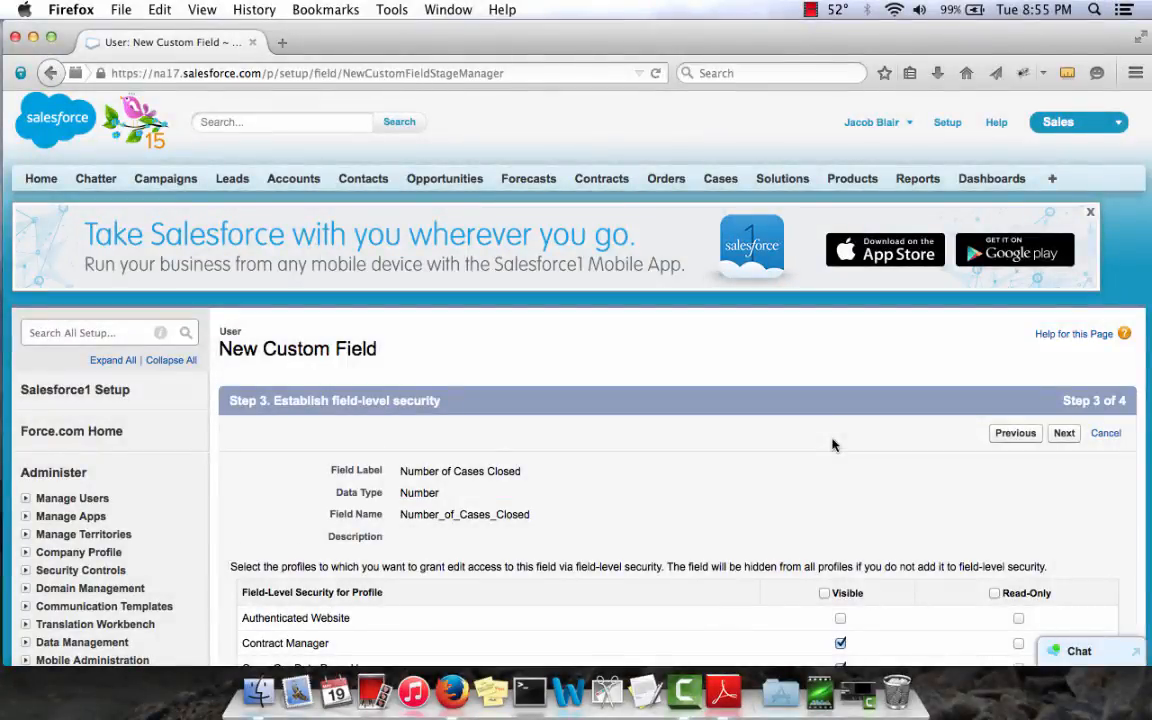
pyautogui.click(1064, 433)
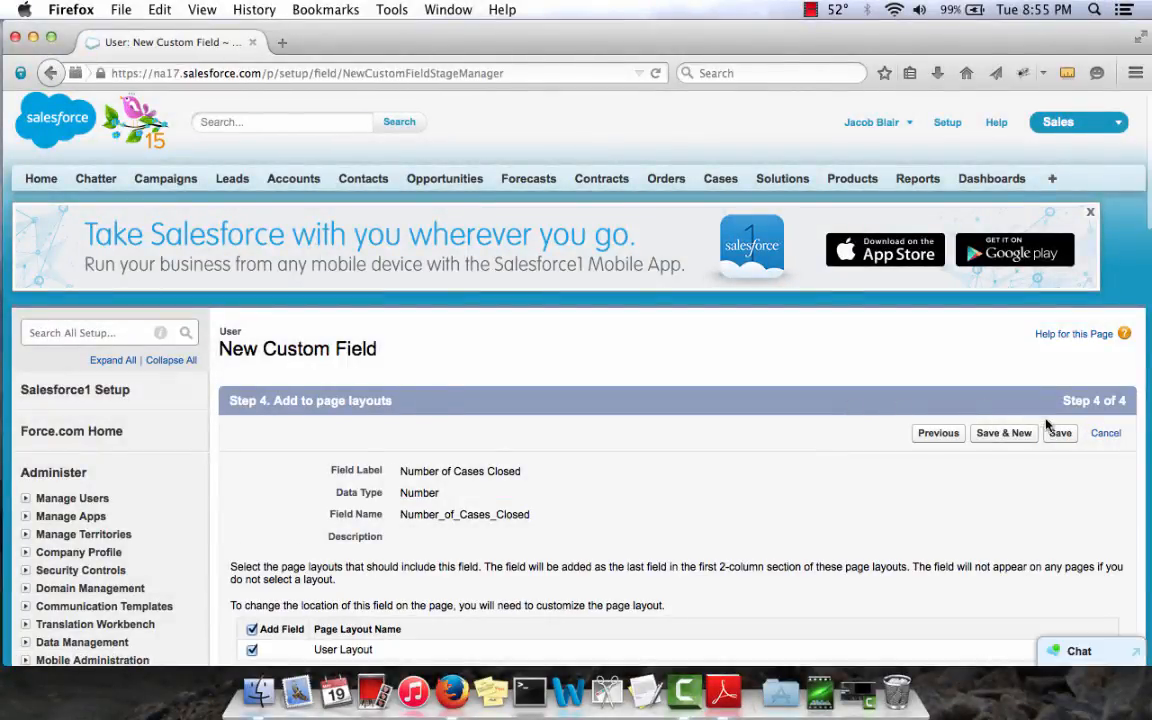
pyautogui.click(1058, 433)
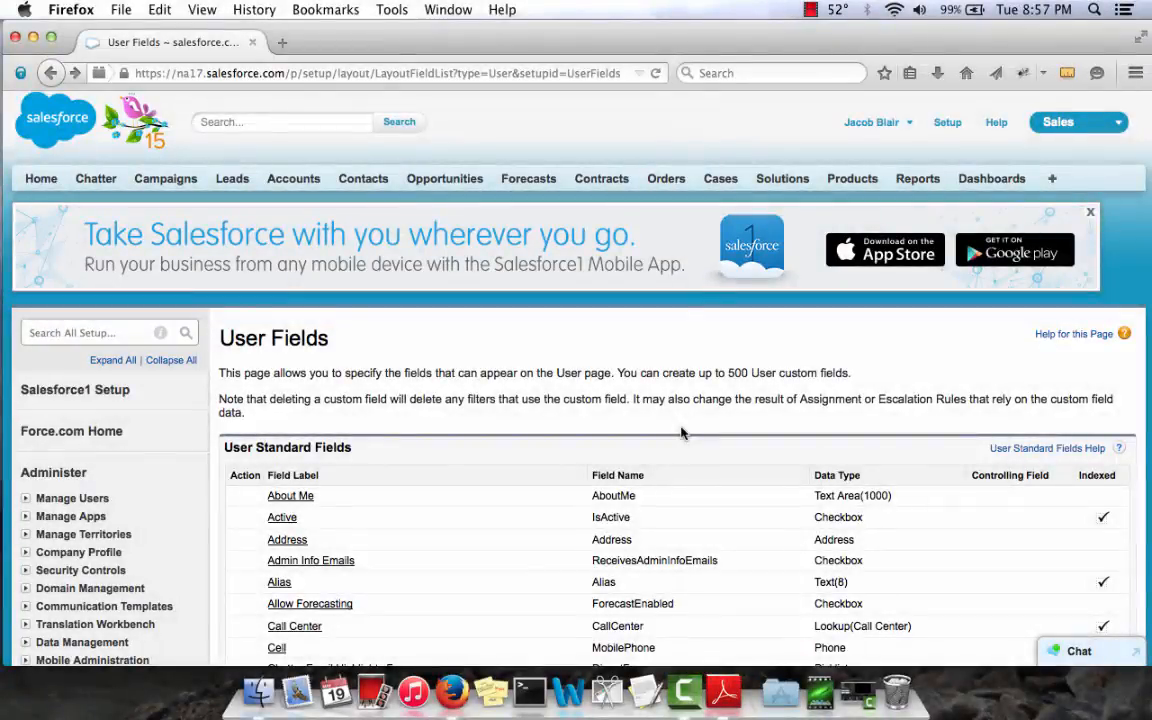
# Open Rollup Helper from the list of all tabs.
pyautogui.click(1052, 180)
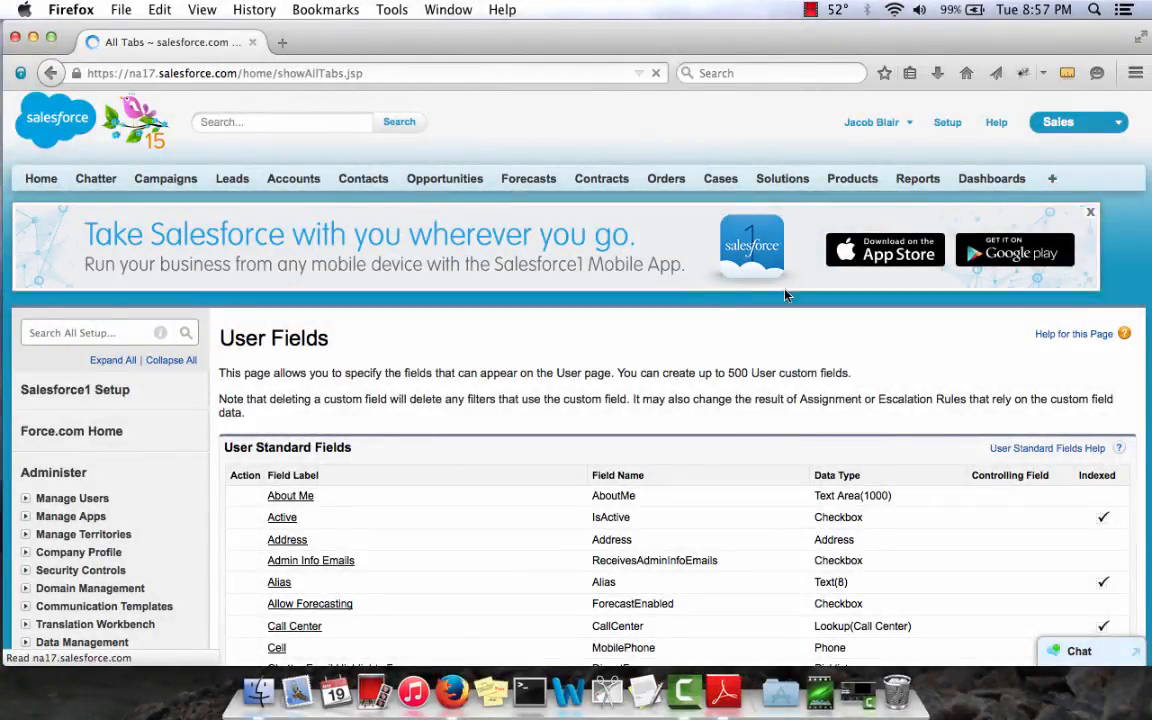
pyautogui.scroll(-6, 771, 319)
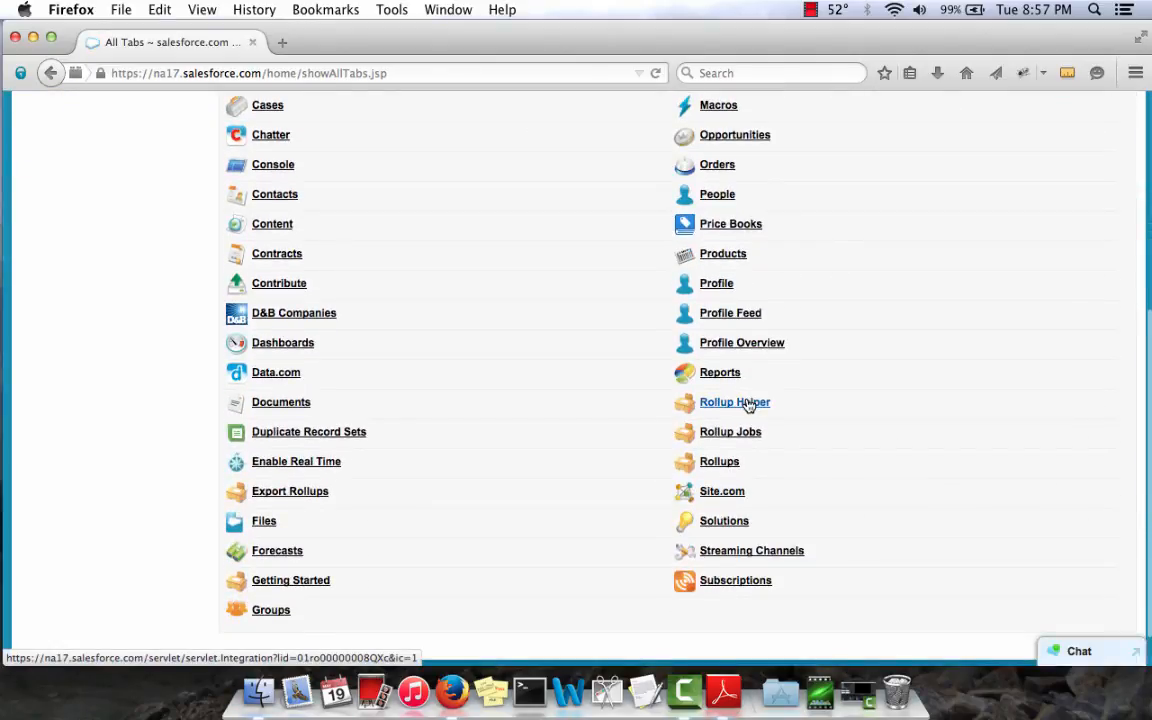
pyautogui.click(735, 402)
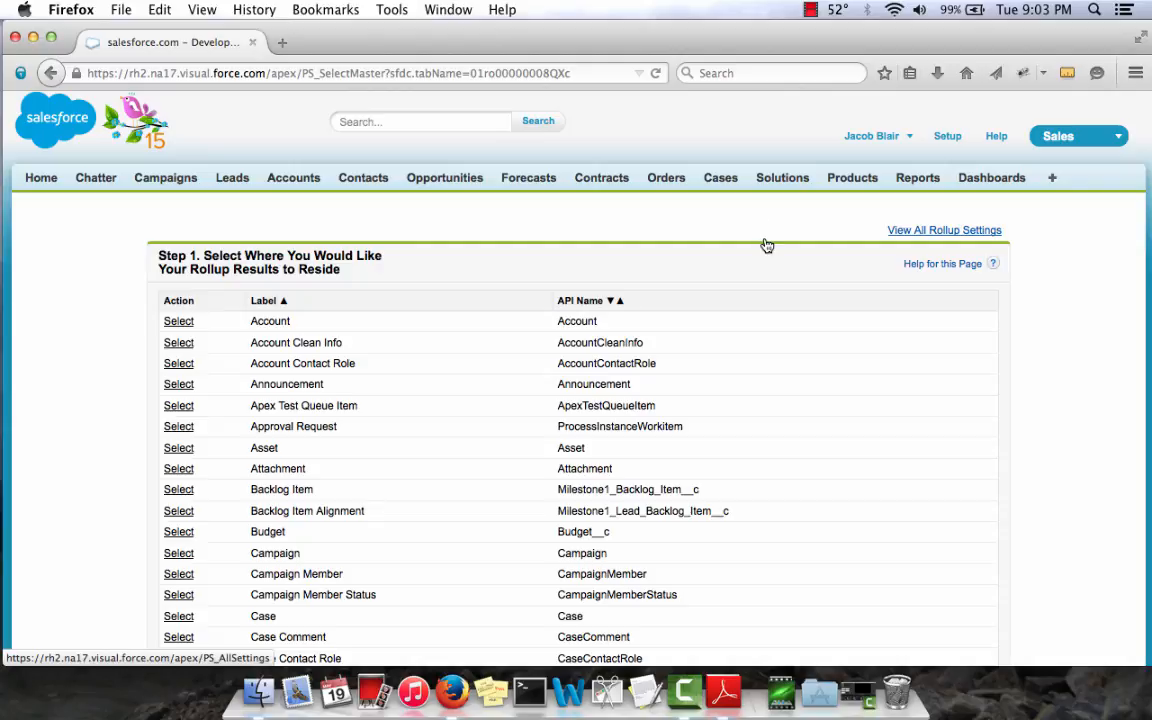
# Select User as the target object where the rollup results reside.
pyautogui.scroll(-2, 754, 342)
pyautogui.scroll(-15, 607, 345)
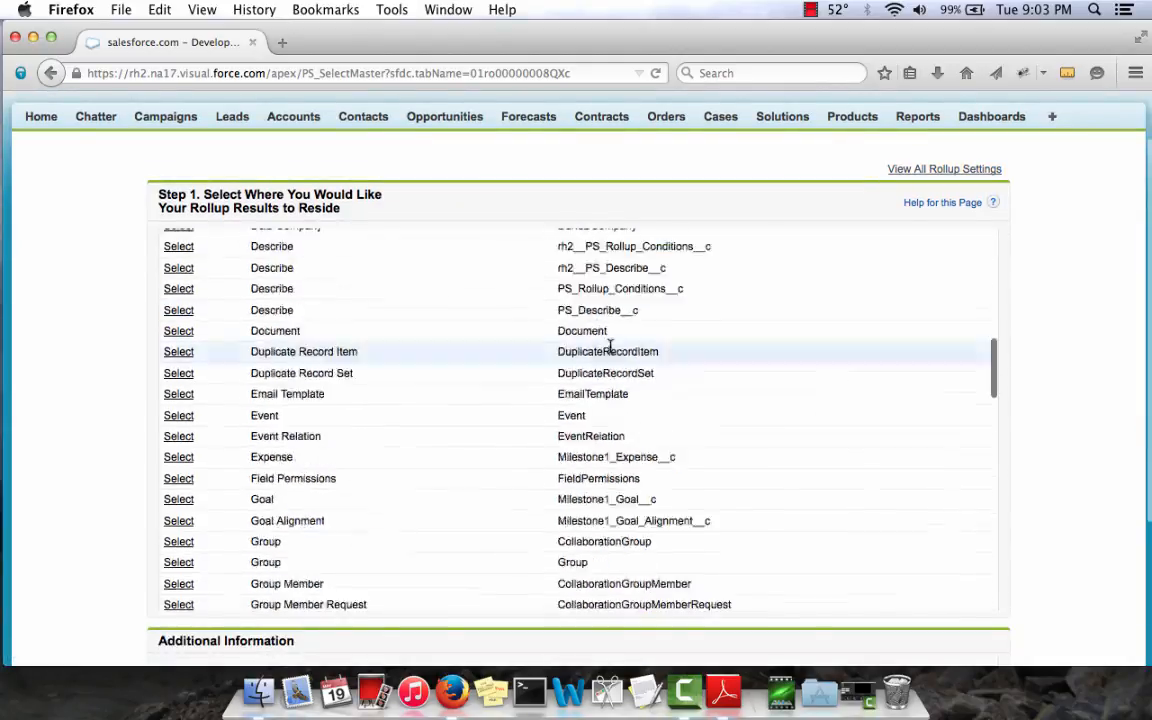
pyautogui.scroll(-4, 612, 350)
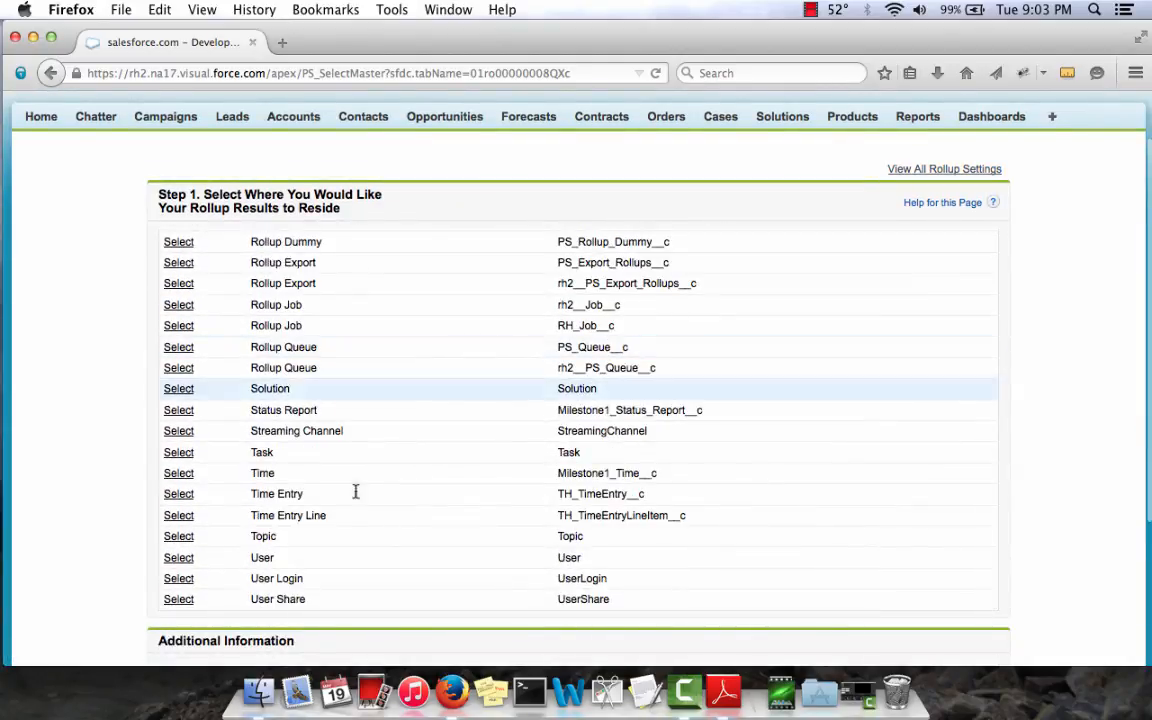
pyautogui.click(179, 558)
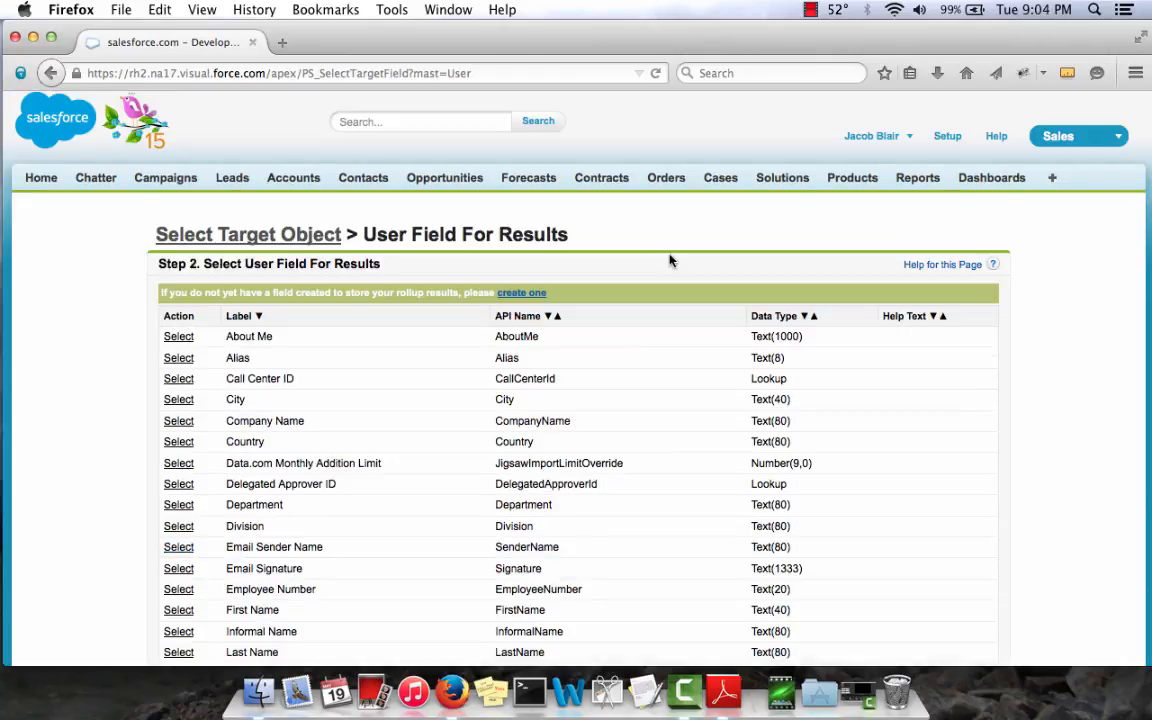
# Select Number of Cases Closed as the User field for the rollup results.
pyautogui.scroll(-3, 670, 259)
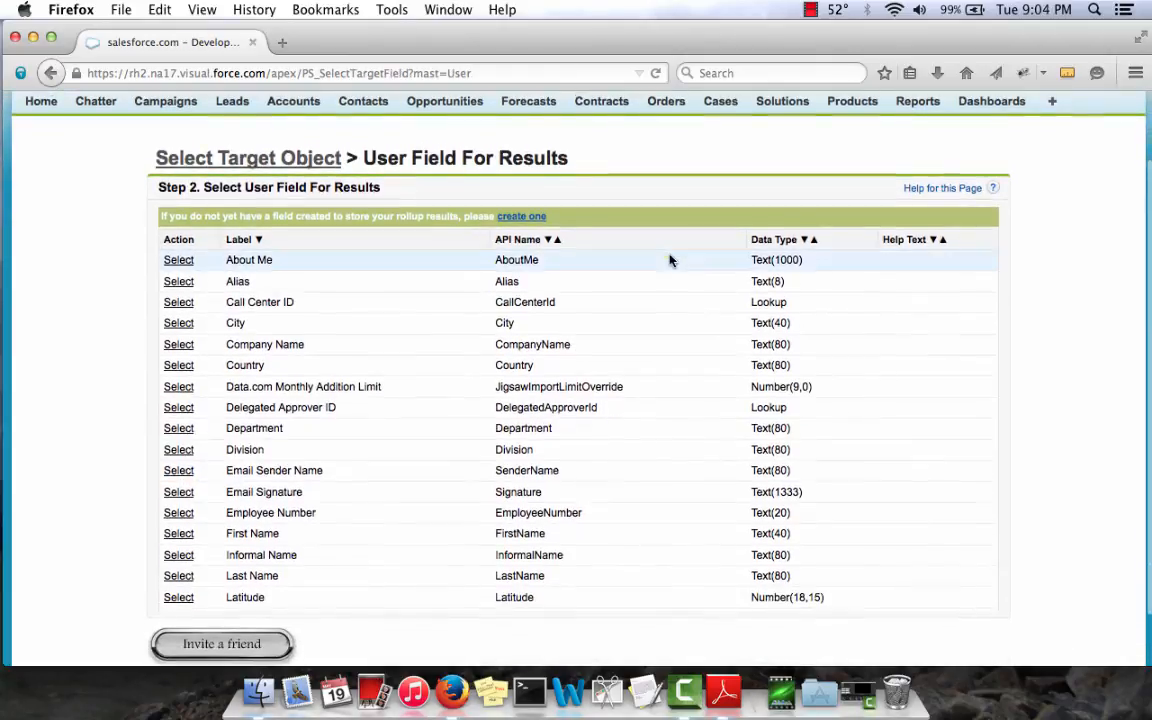
pyautogui.scroll(-4, 334, 308)
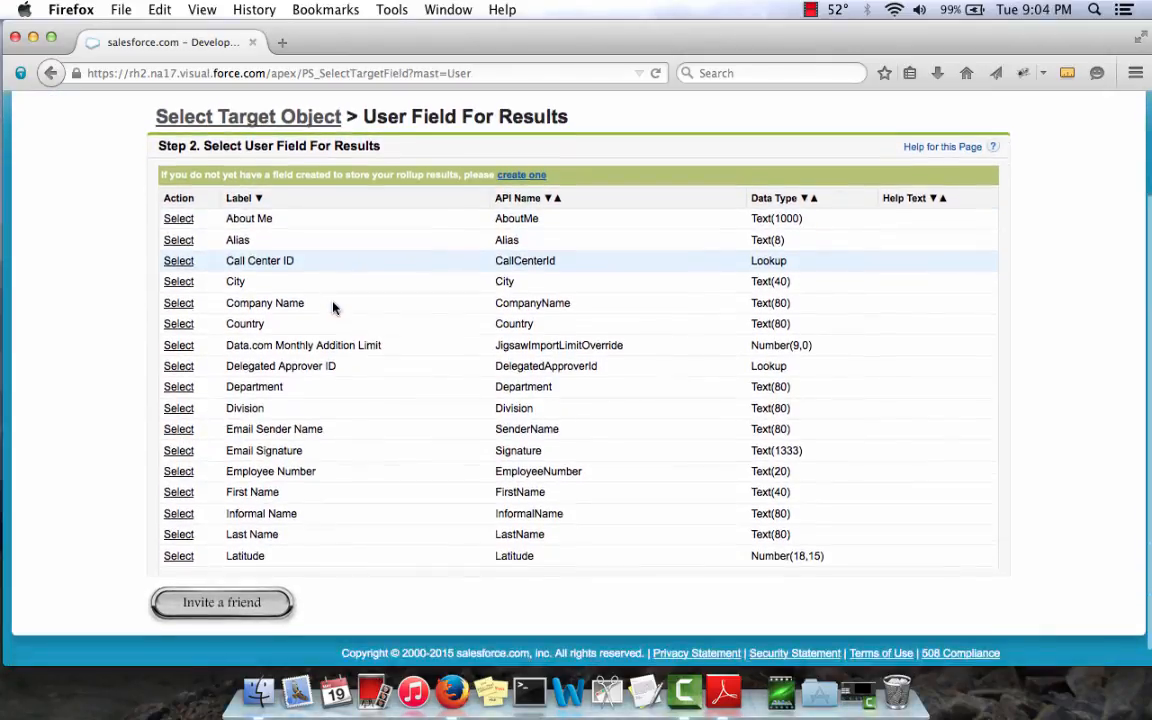
pyautogui.scroll(-8, 258, 318)
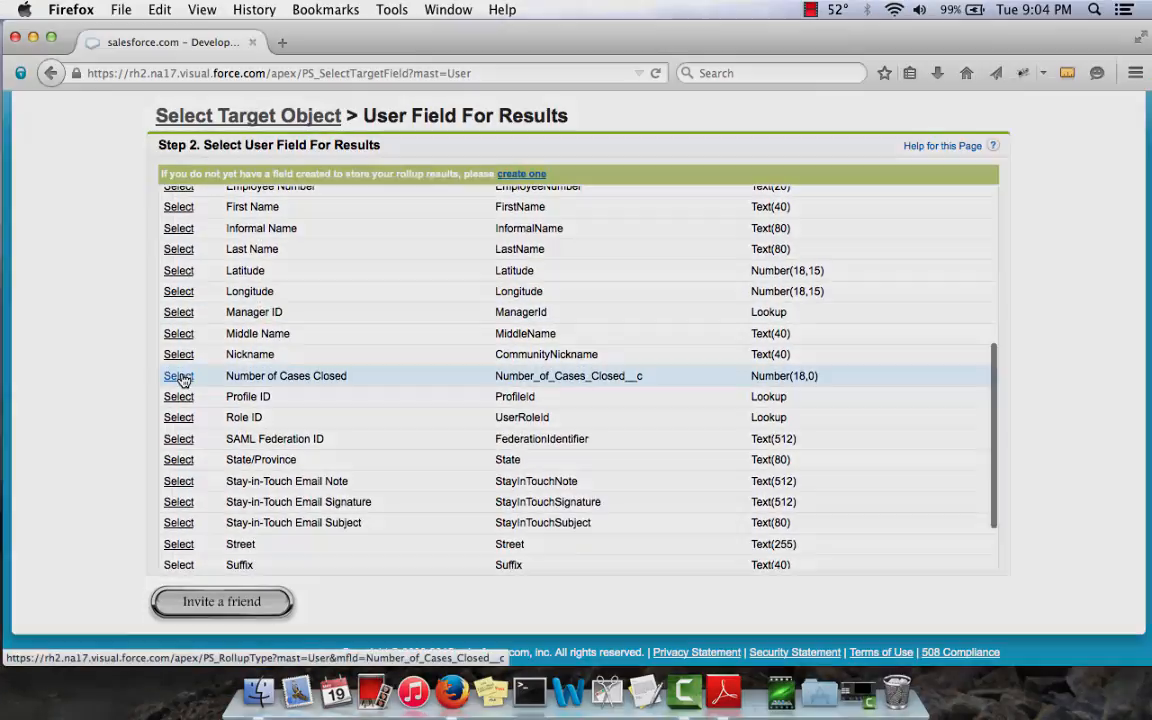
pyautogui.click(178, 375)
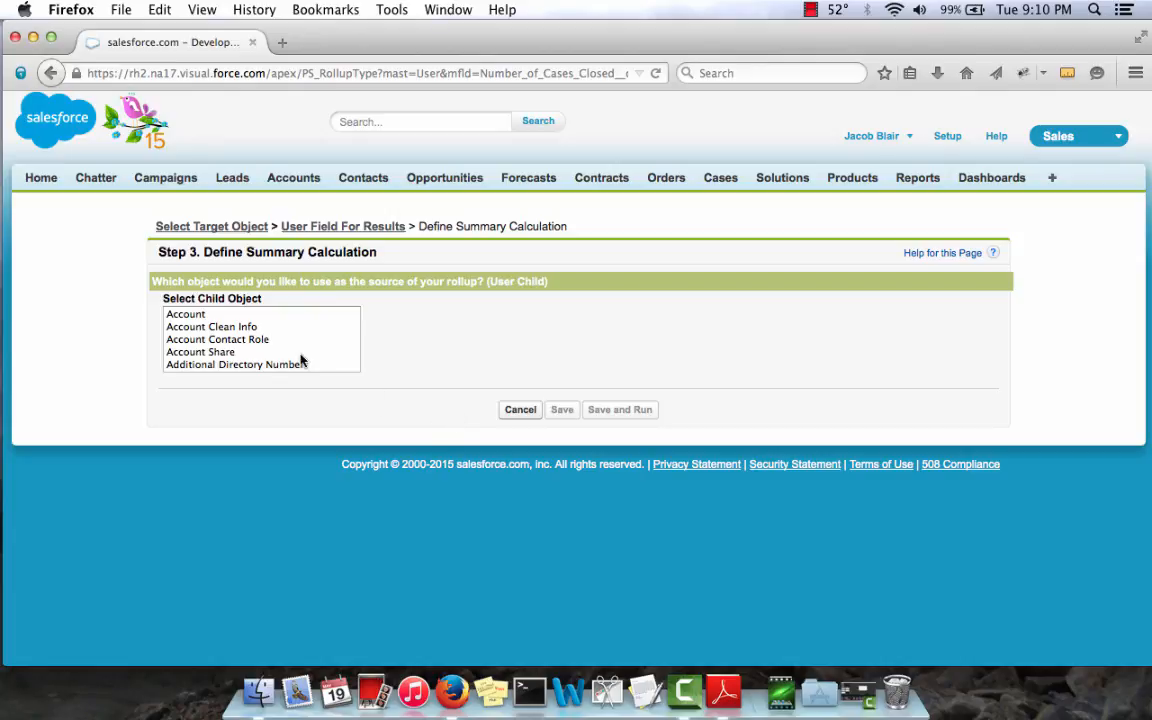
# Set Case as the rollup's child object and Owner ID - Case.OwnerId as its relationship field.
pyautogui.scroll(-5, 263, 332)
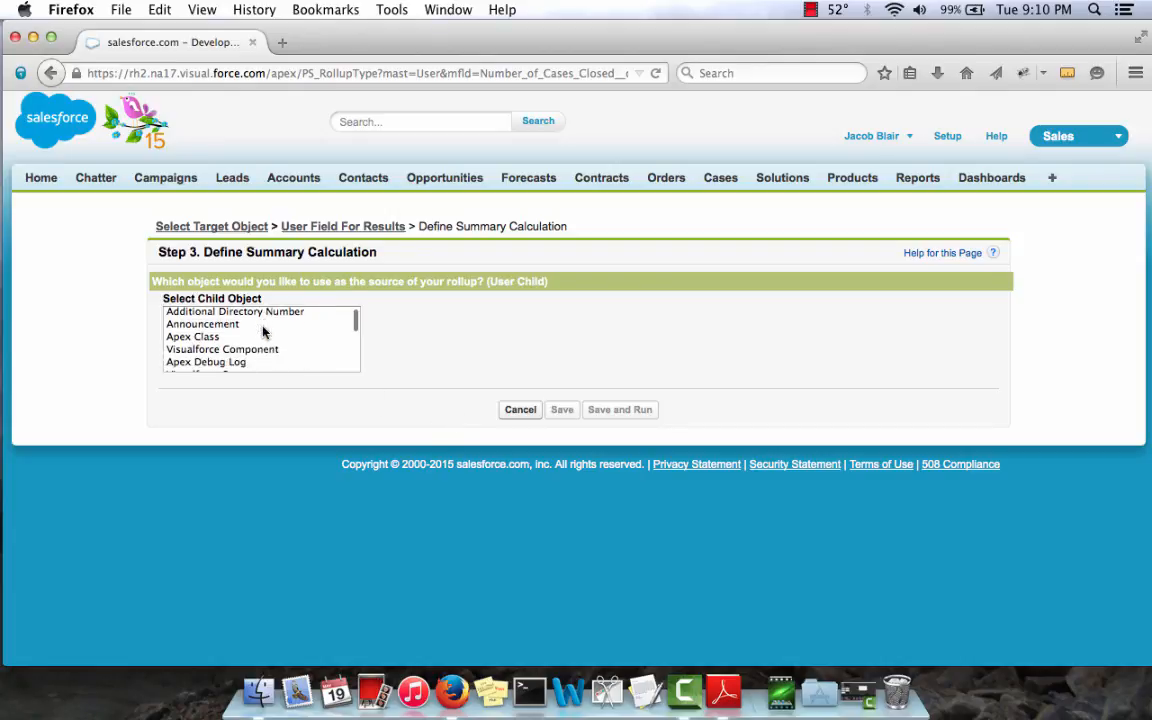
pyautogui.scroll(-6, 263, 332)
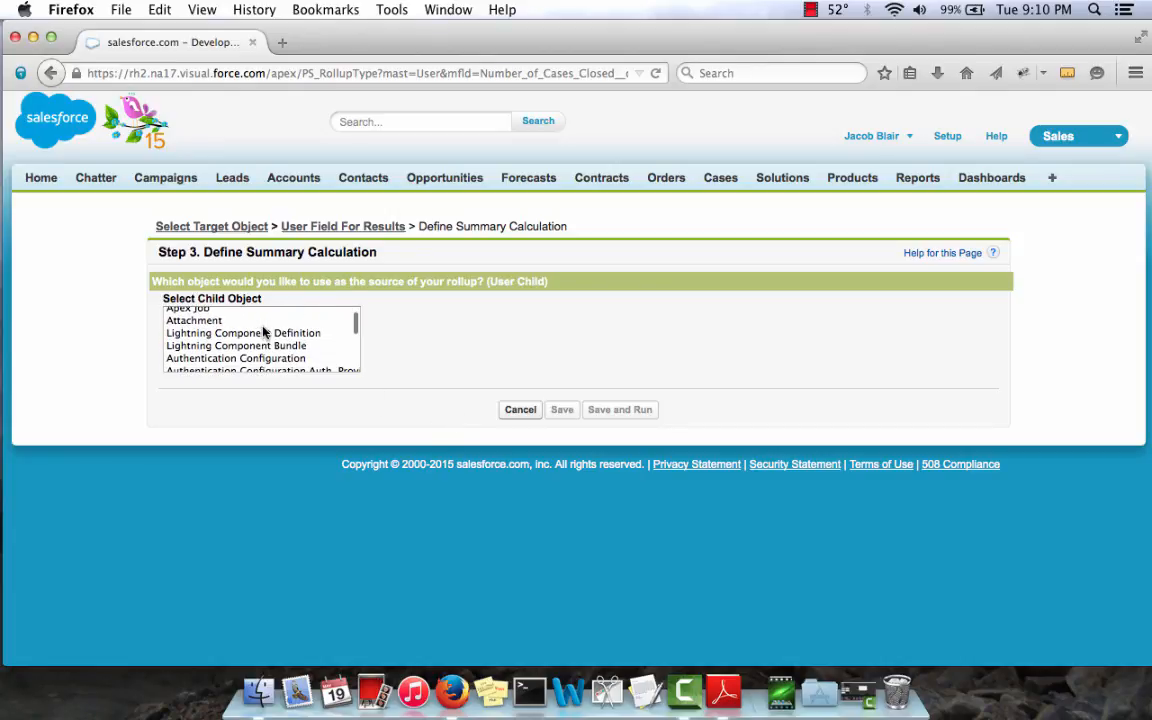
pyautogui.scroll(-2, 263, 332)
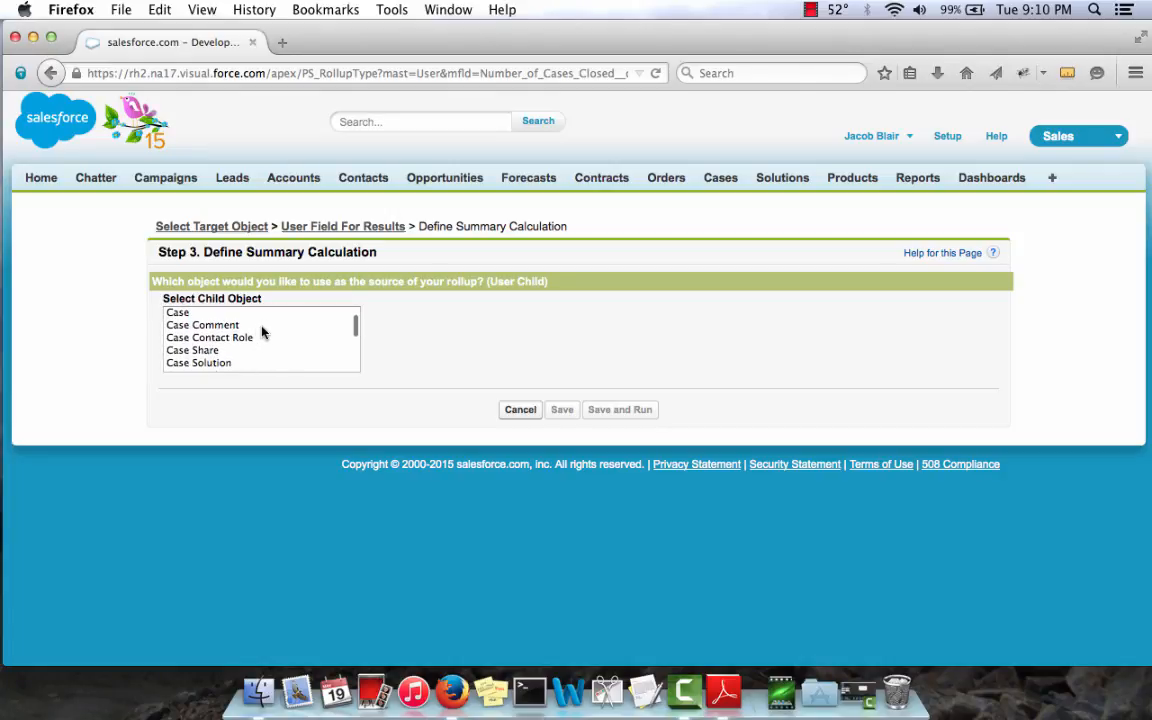
pyautogui.click(228, 316)
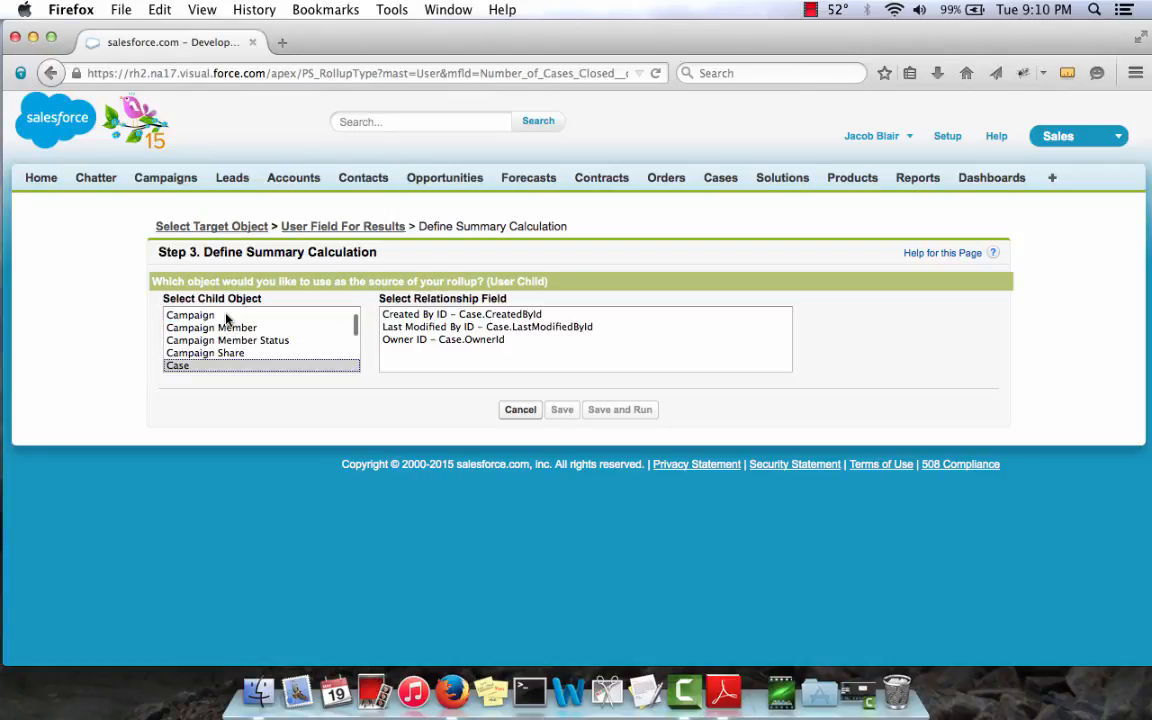
pyautogui.click(431, 341)
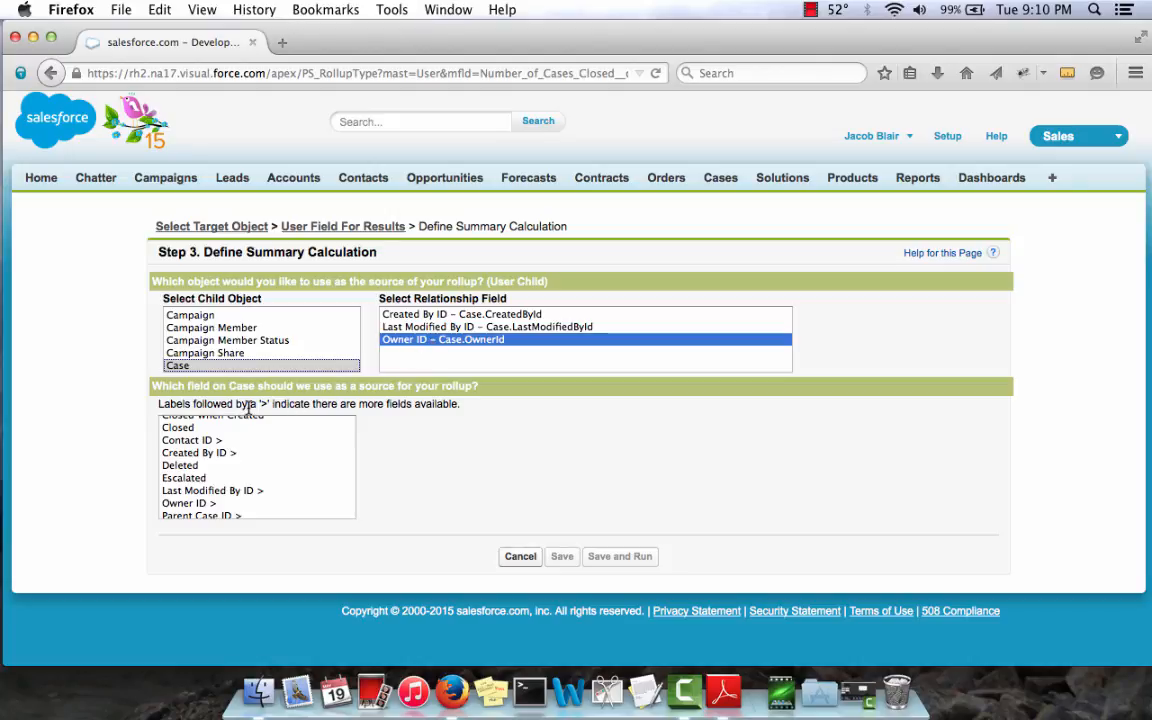
# Use the Deleted field on Case as the rollup source with the Count type.
pyautogui.click(195, 466)
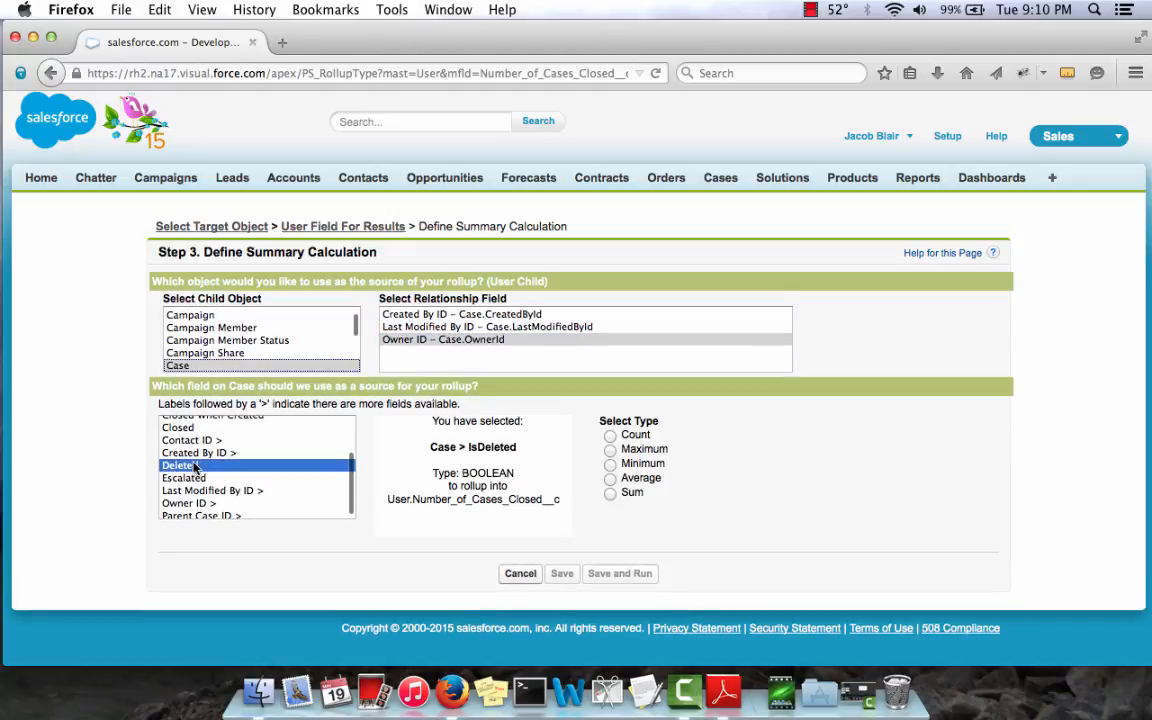
pyautogui.click(610, 436)
# Create a new custom filter for the rollup and name it "Closed Cases".
pyautogui.scroll(-4, 610, 443)
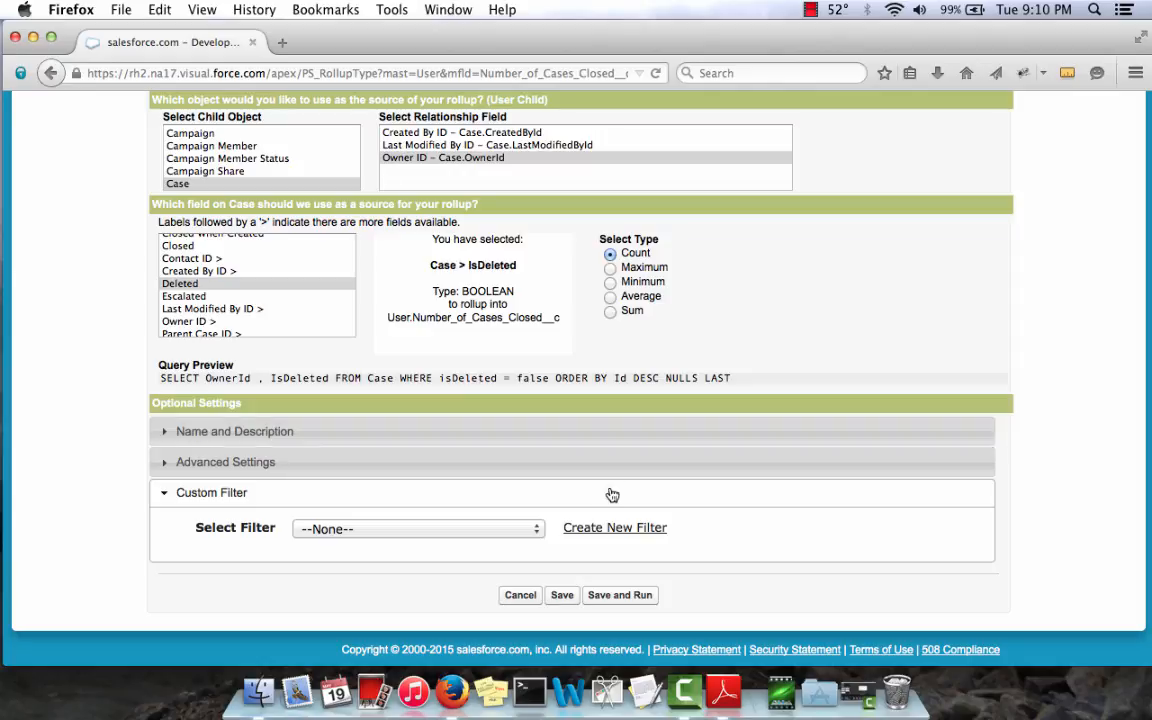
pyautogui.click(613, 528)
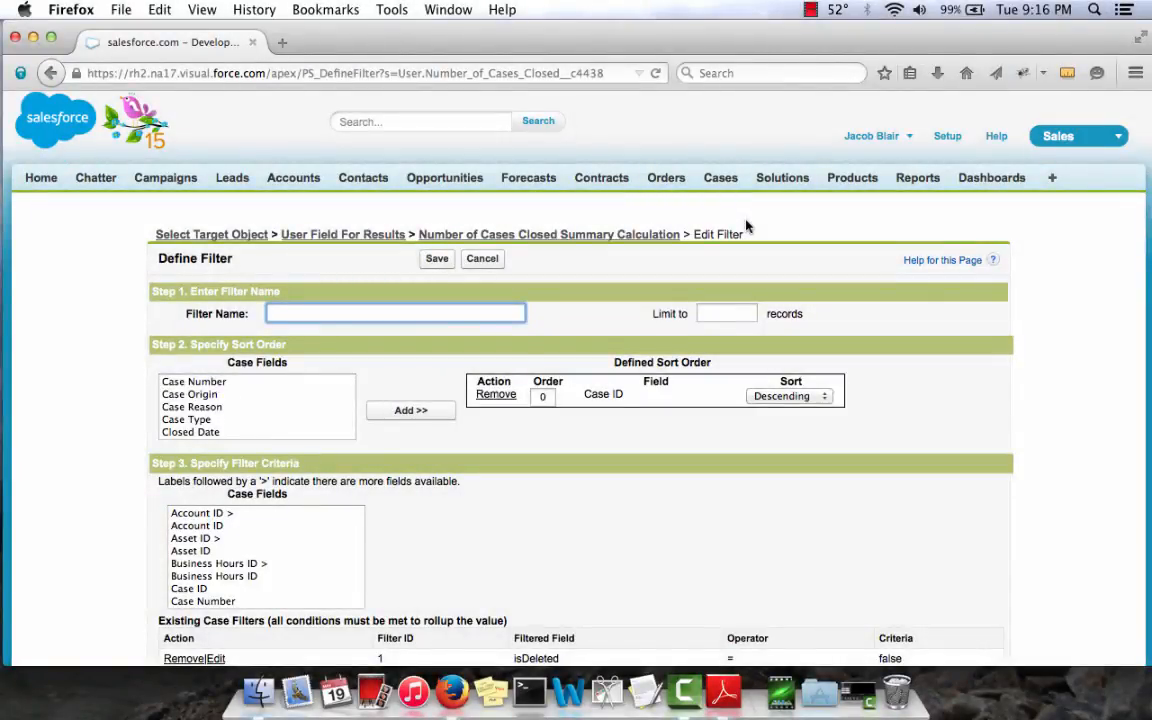
pyautogui.write('Closed')
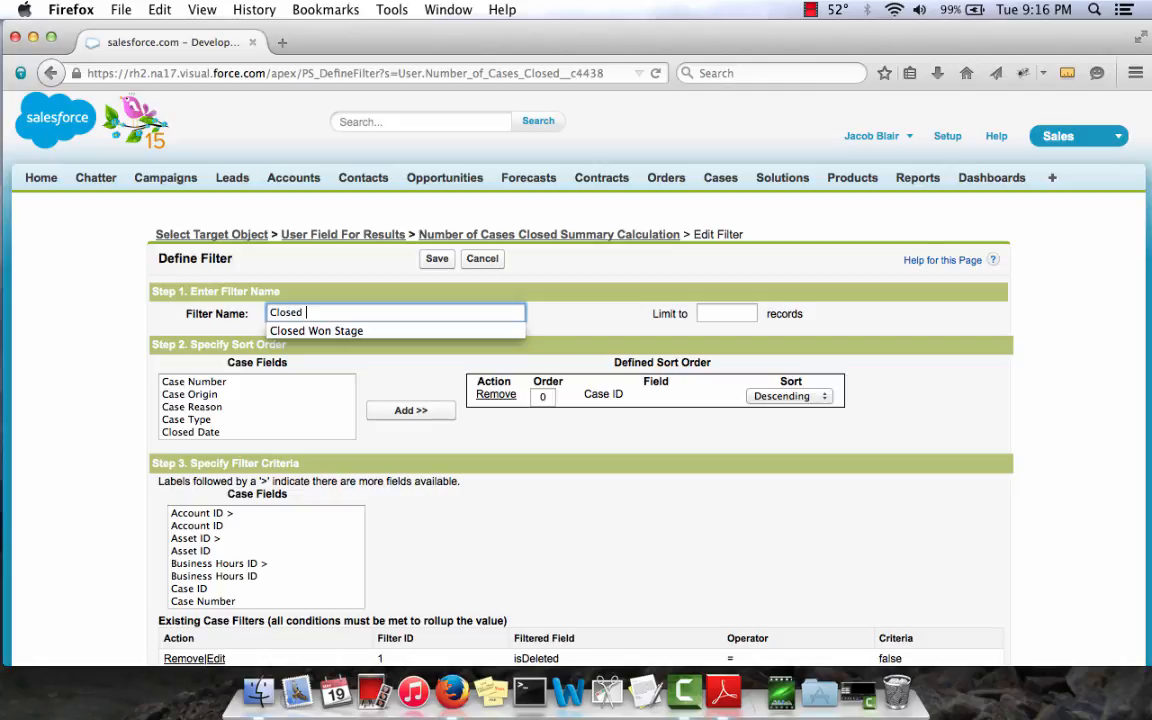
pyautogui.write(' Cases')
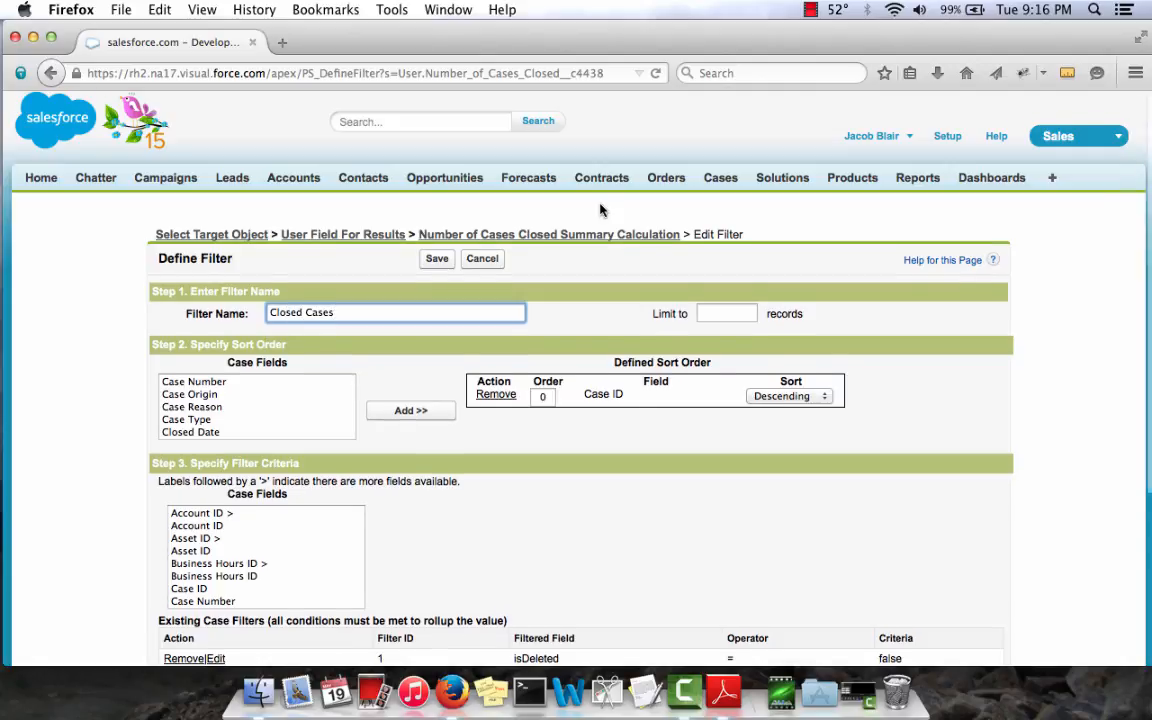
# Add a filter criterion requiring the Case field Closed to equal True, and save the filter.
pyautogui.scroll(-2, 507, 267)
pyautogui.scroll(-1, 325, 297)
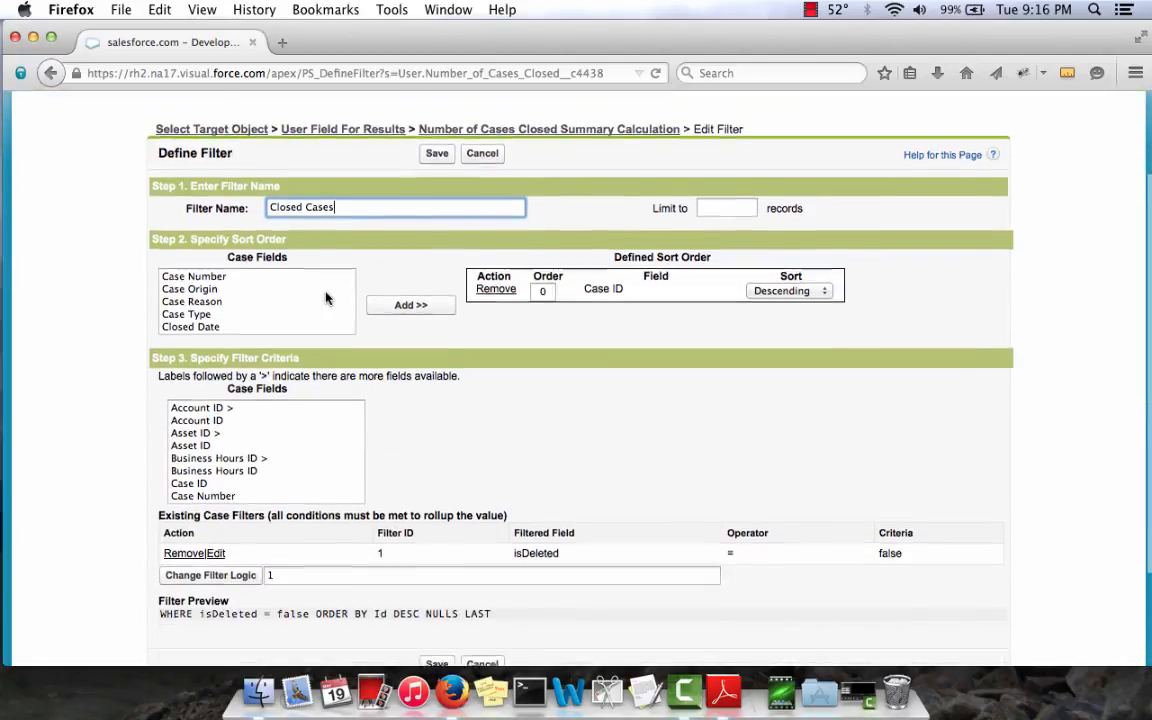
pyautogui.scroll(-2, 329, 290)
pyautogui.scroll(-2, 423, 342)
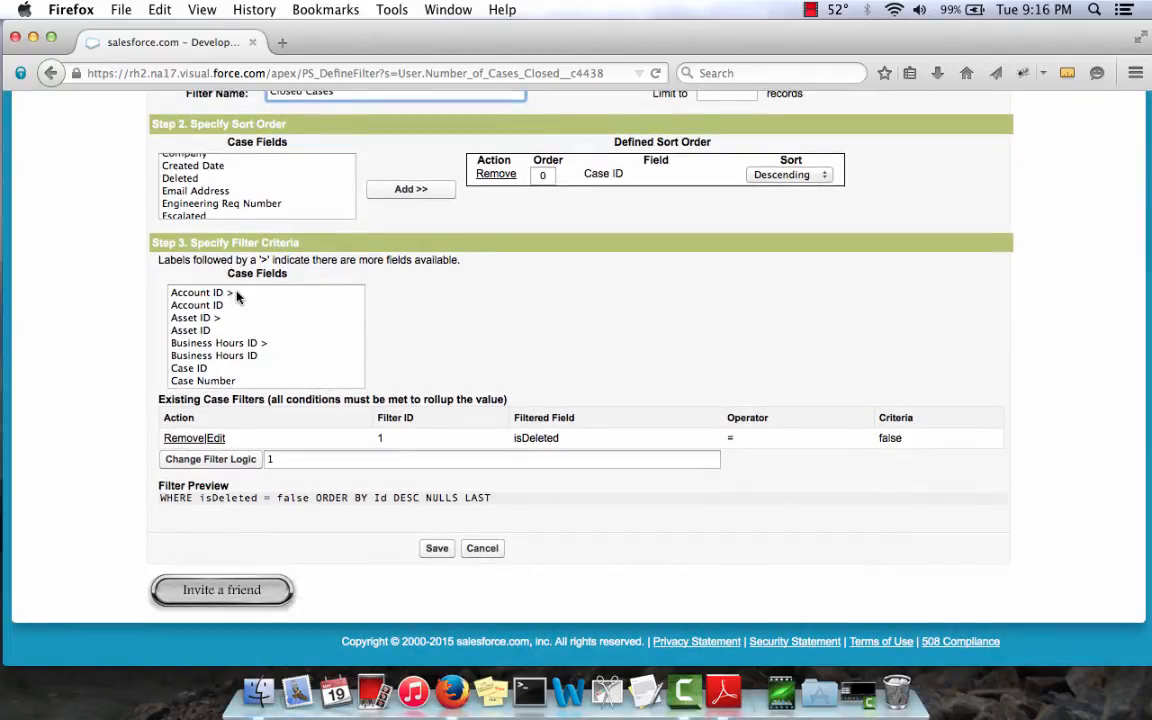
pyautogui.scroll(-2, 237, 296)
pyautogui.scroll(-4, 237, 296)
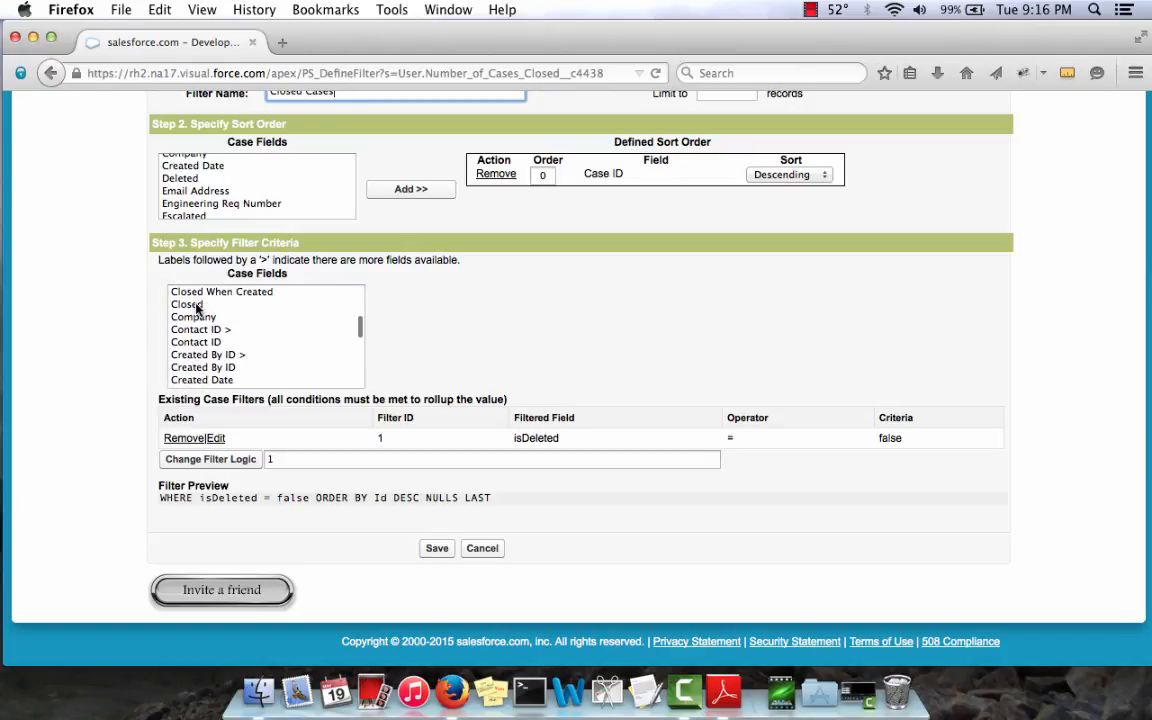
pyautogui.click(285, 305)
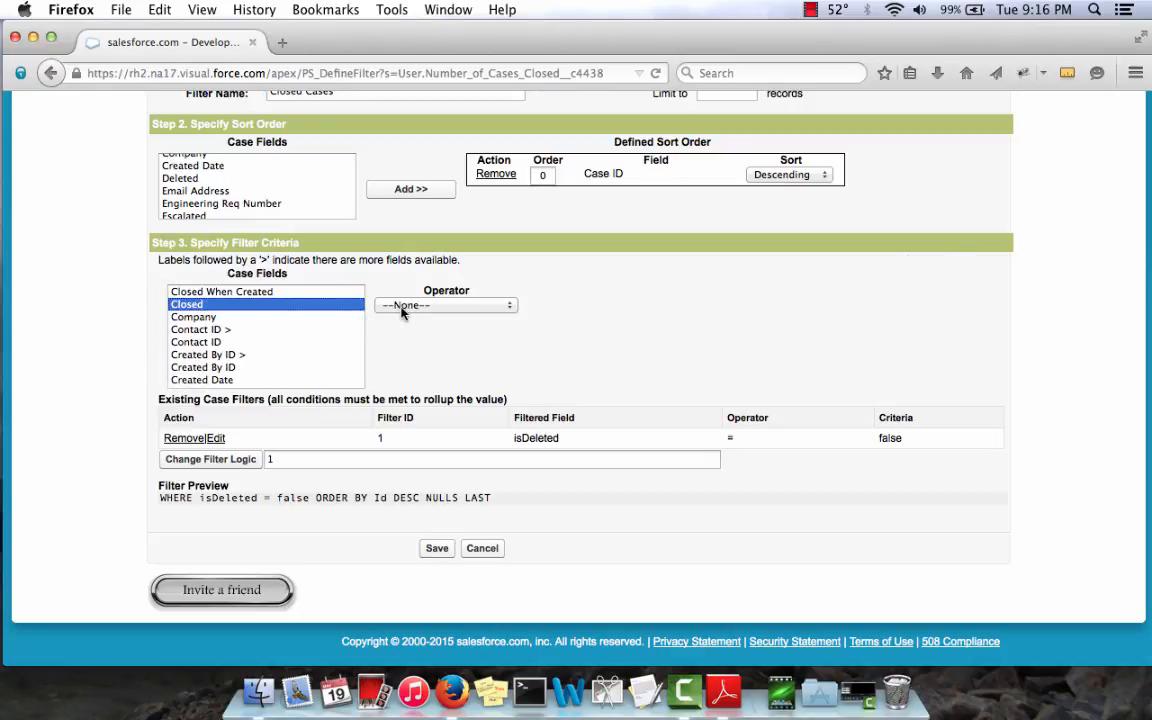
pyautogui.click(398, 305)
pyautogui.click(408, 336)
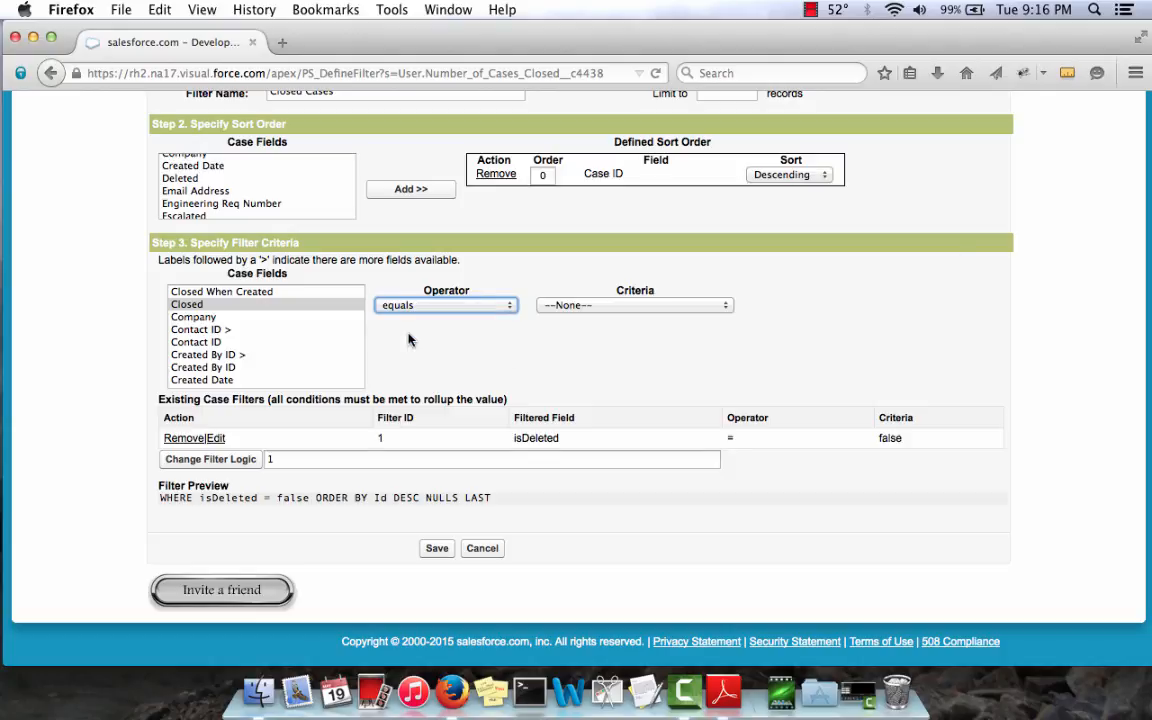
pyautogui.click(643, 306)
pyautogui.click(630, 340)
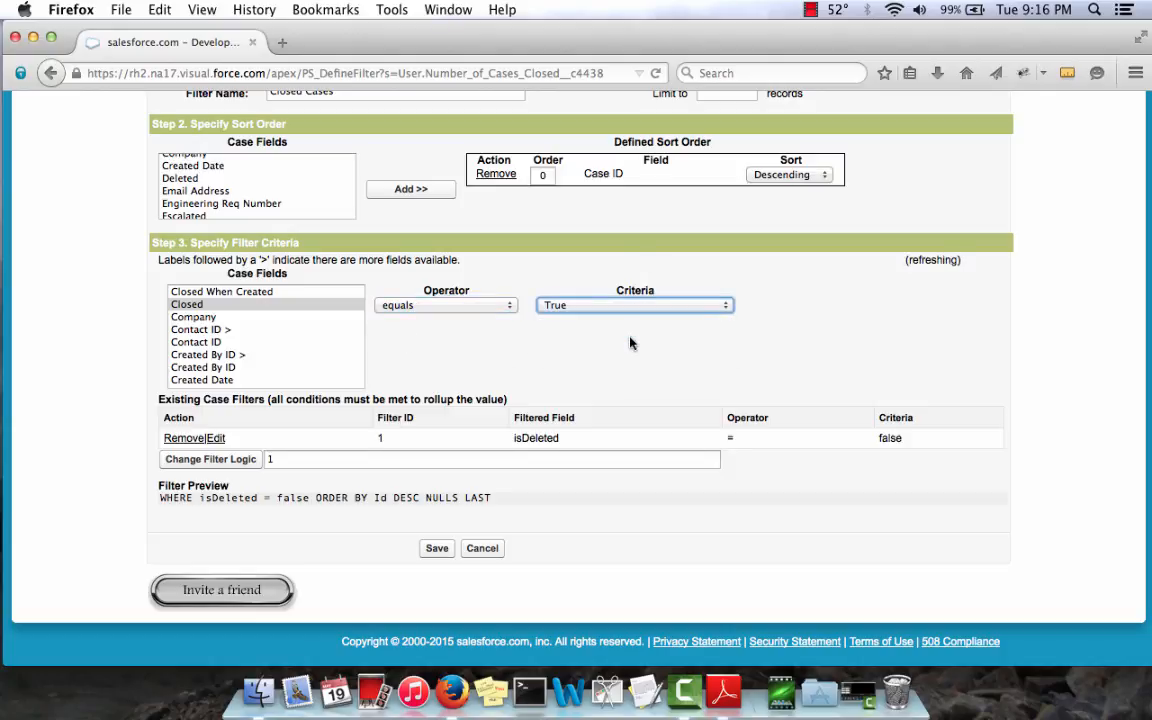
pyautogui.click(776, 307)
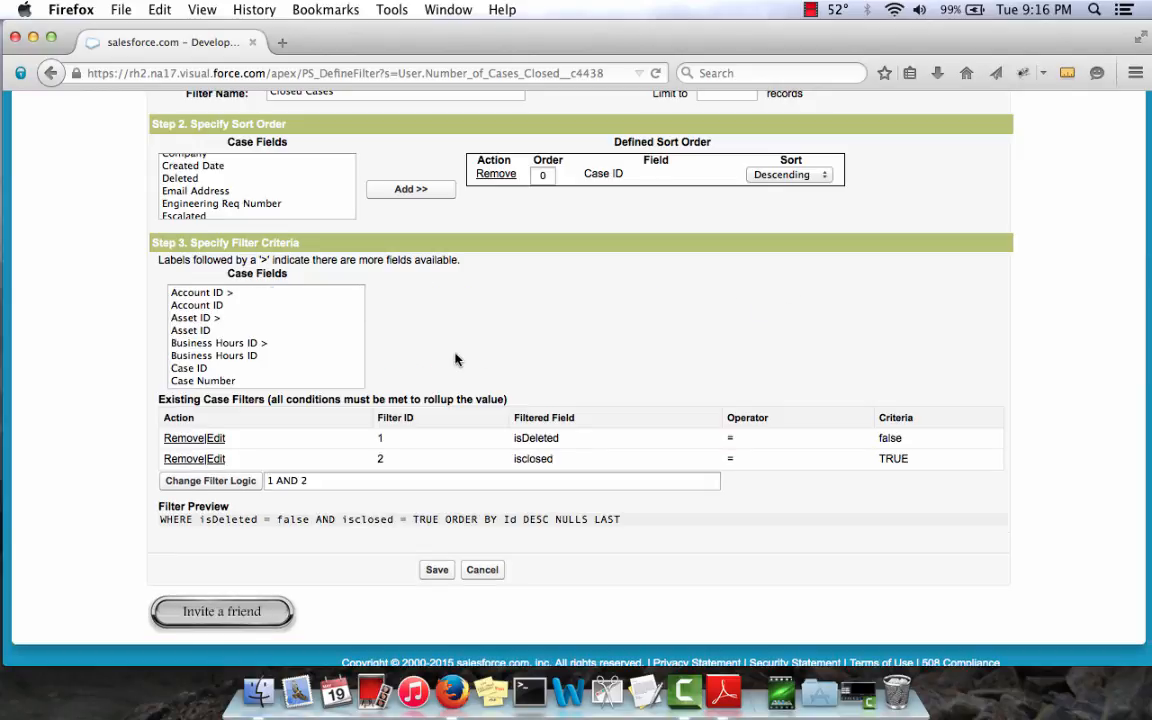
pyautogui.click(437, 570)
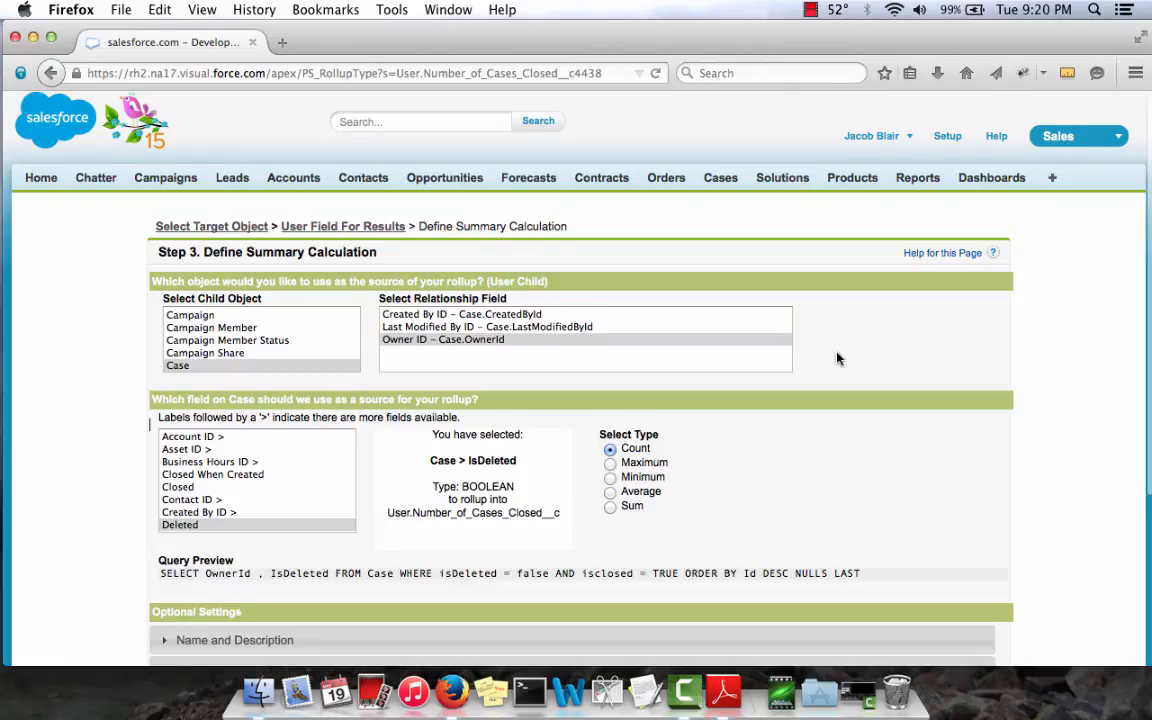
# Examine the isclosed condition in the rollup's query preview and the custom filter applied to it.
pyautogui.scroll(-3, 838, 358)
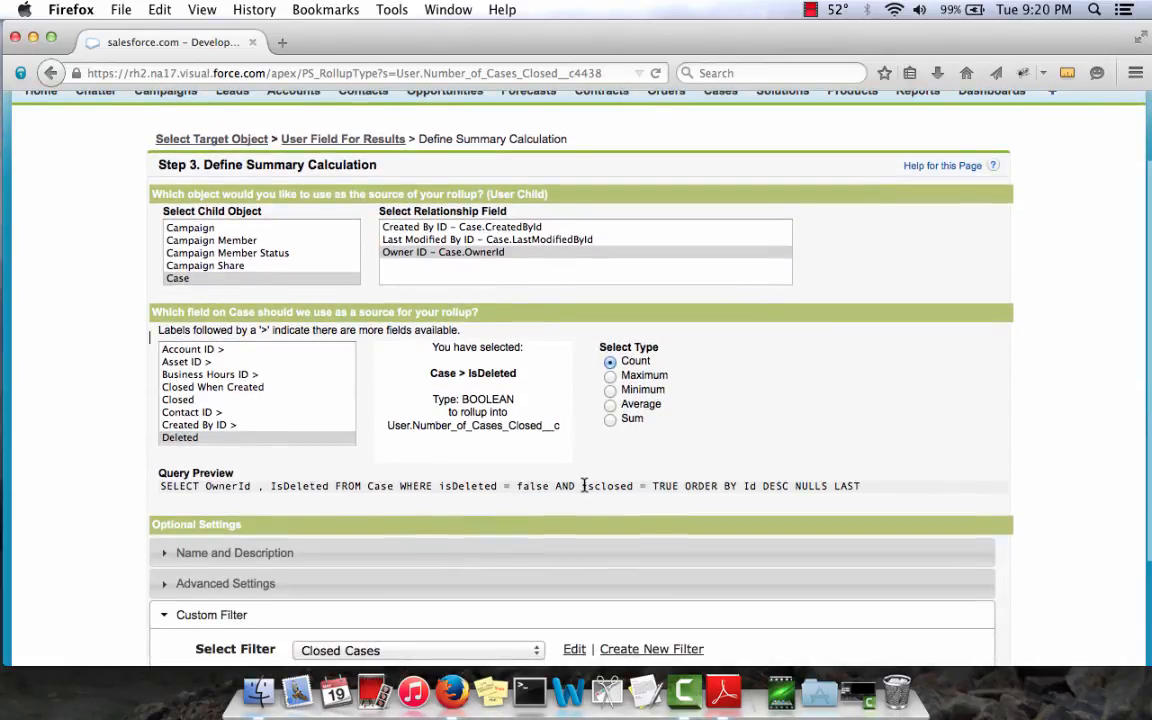
pyautogui.moveTo(581, 486); pyautogui.dragTo(680, 485)
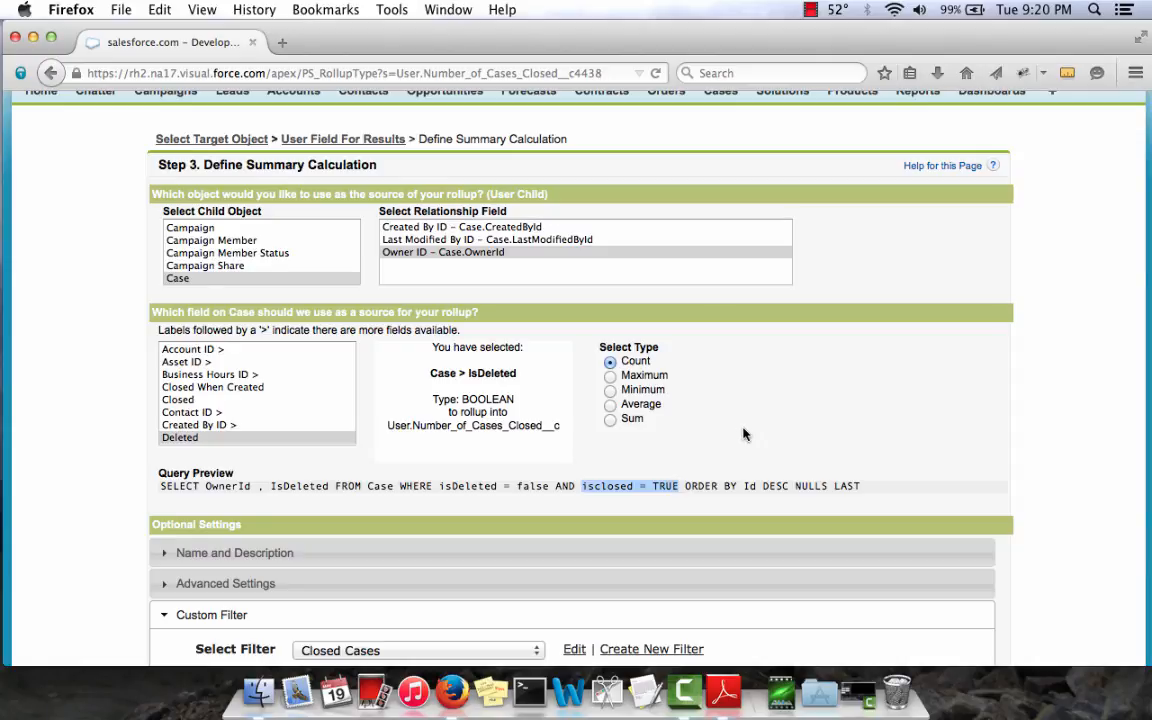
pyautogui.scroll(-3, 743, 434)
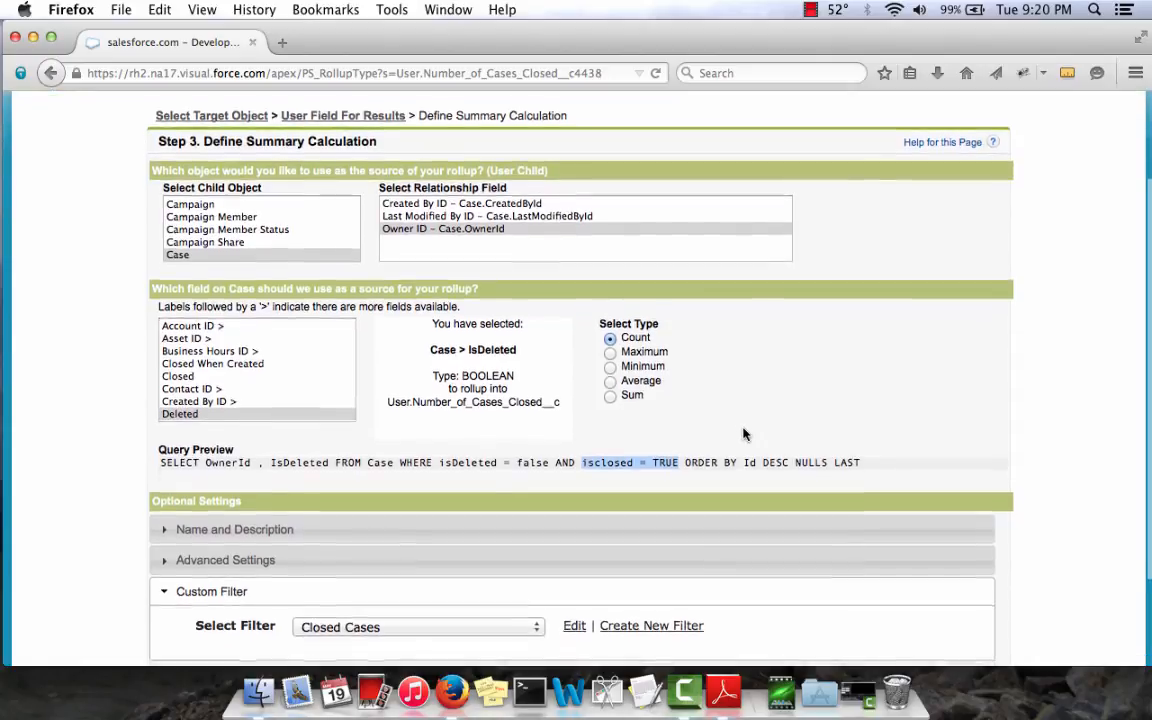
pyautogui.scroll(-2, 743, 434)
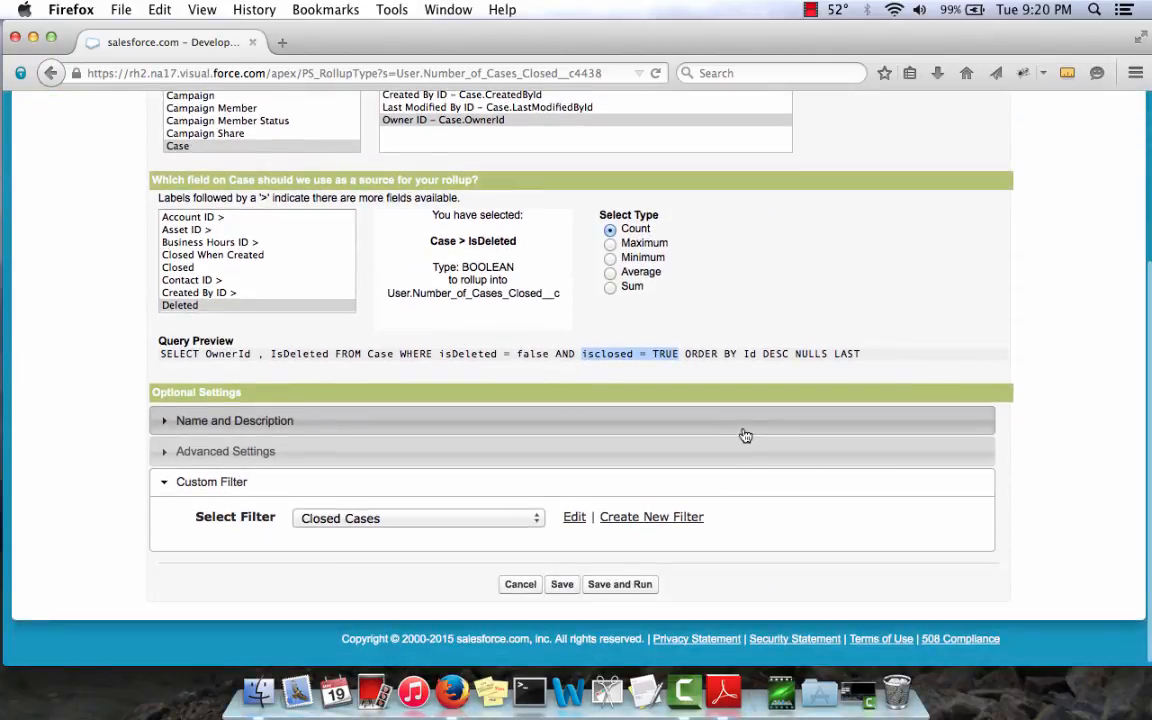
pyautogui.click(777, 535)
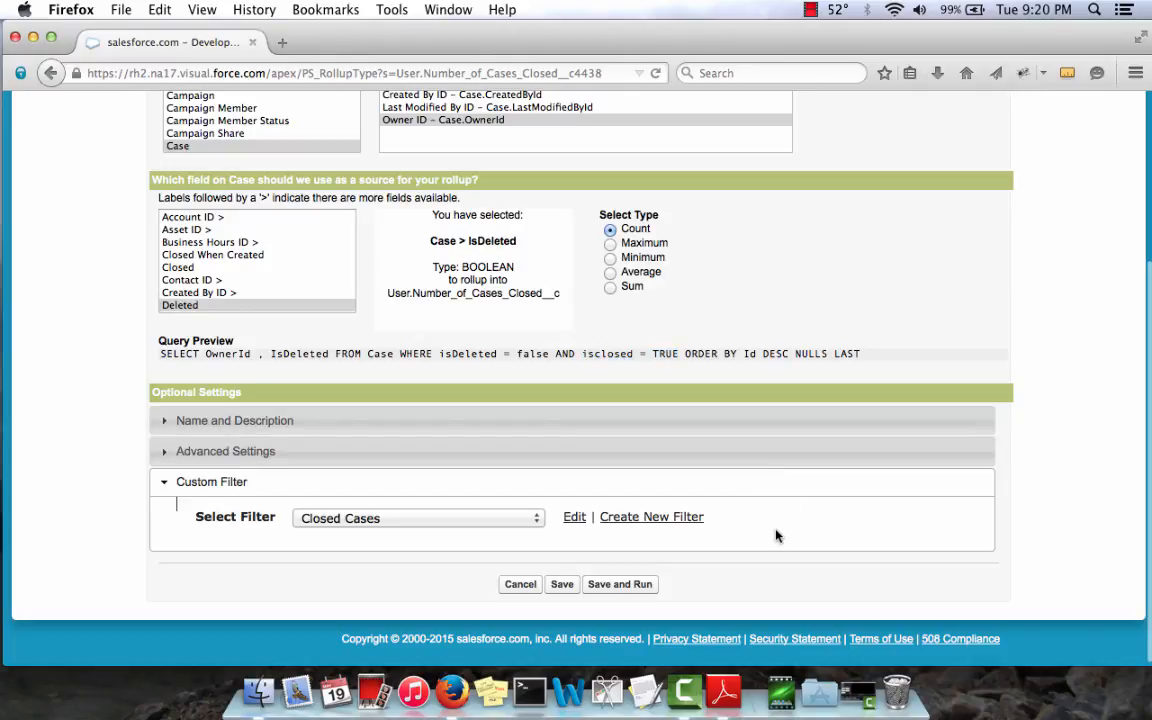
# Save the rollup and run it once for 500 records, accepting that the target field's information is overwritten.
pyautogui.click(630, 585)
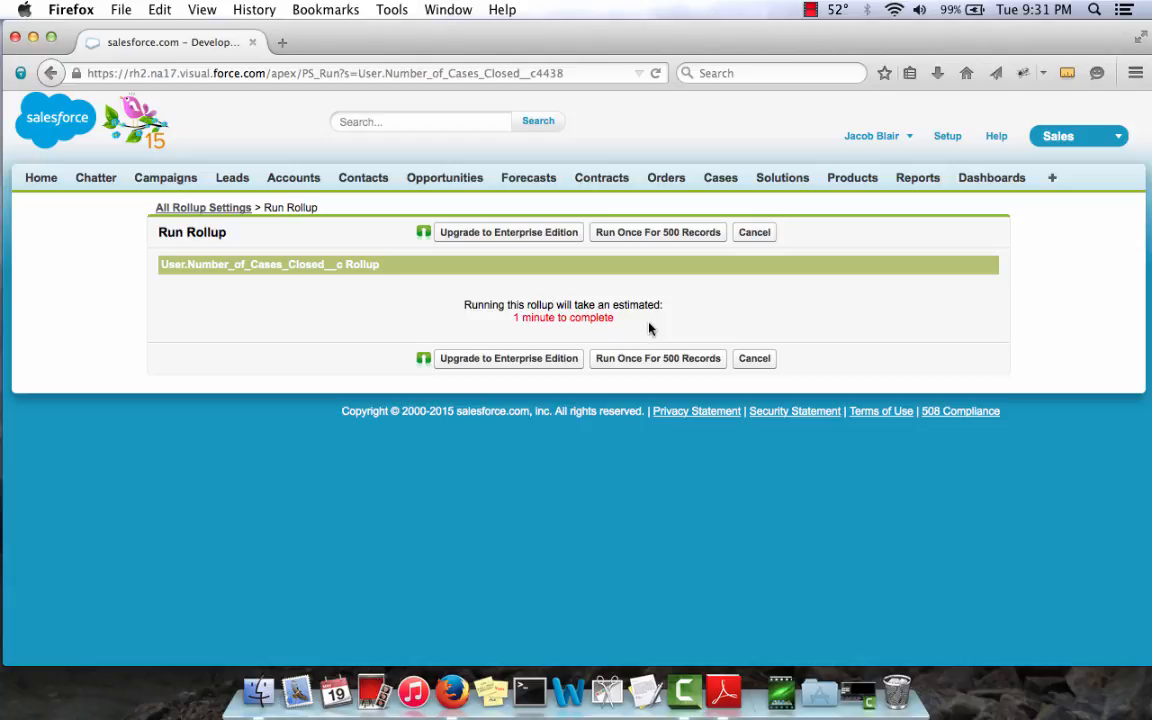
pyautogui.click(648, 358)
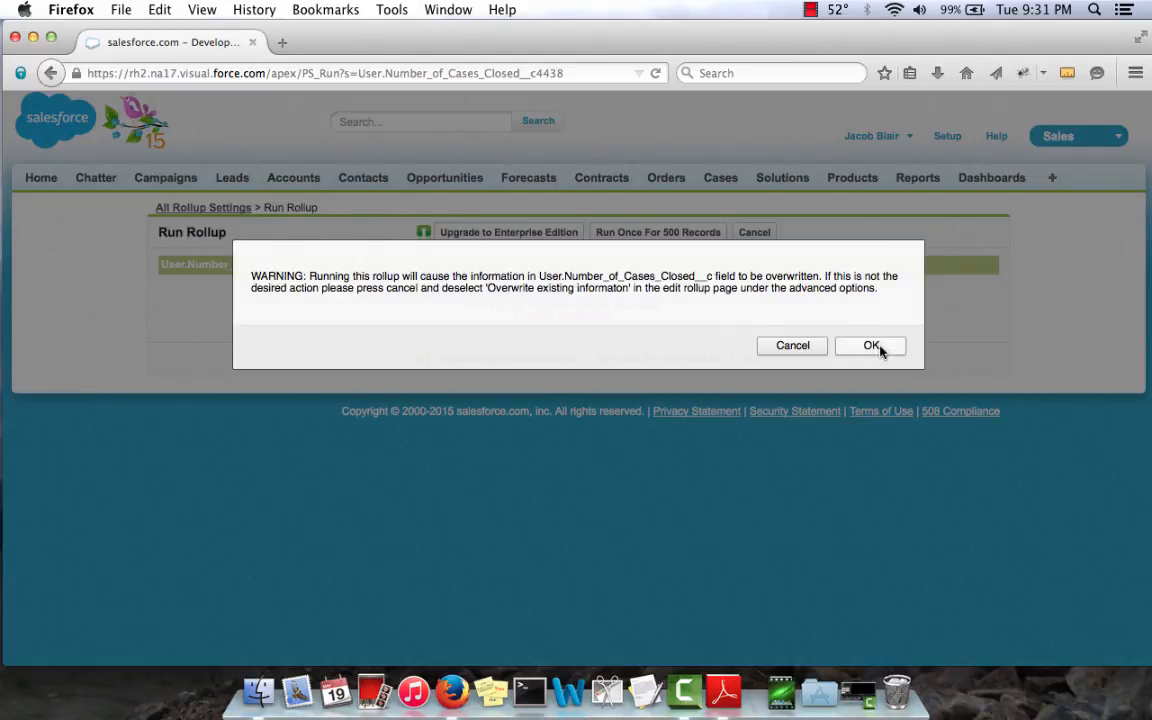
pyautogui.click(872, 345)
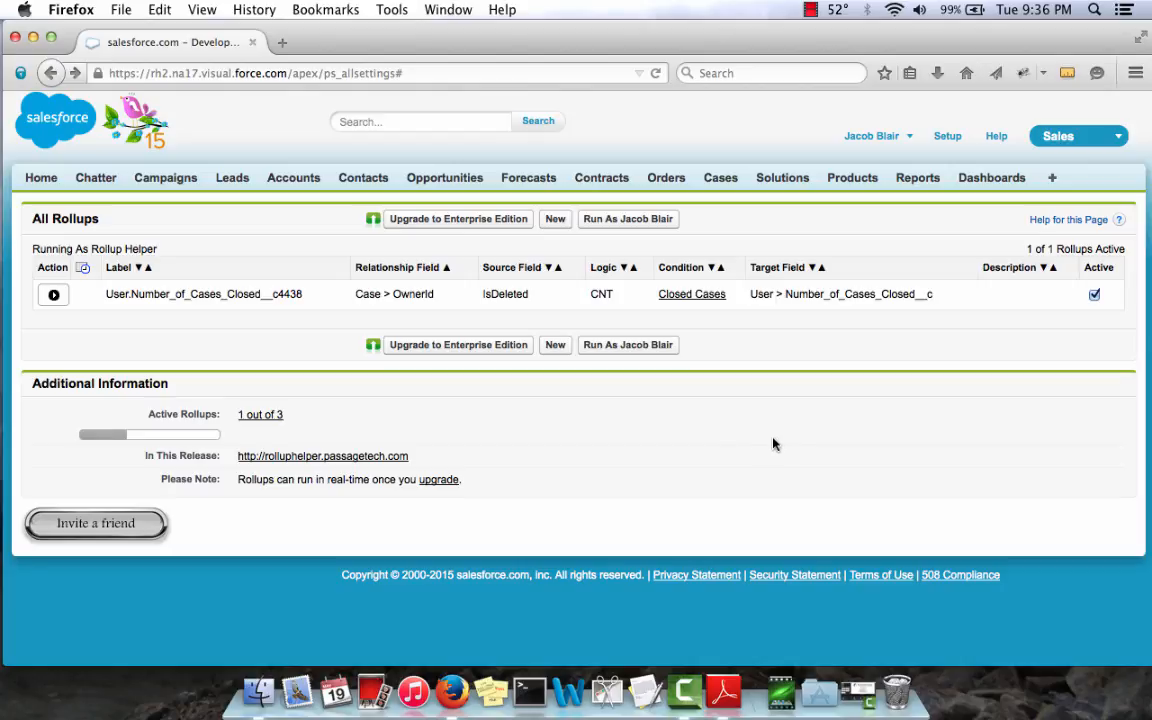
# Schedule the Number of Cases Closed rollup every 3 hours for 500 User records, with the next run at 5/19/2015 7:41 PM, and save.
pyautogui.click(53, 297)
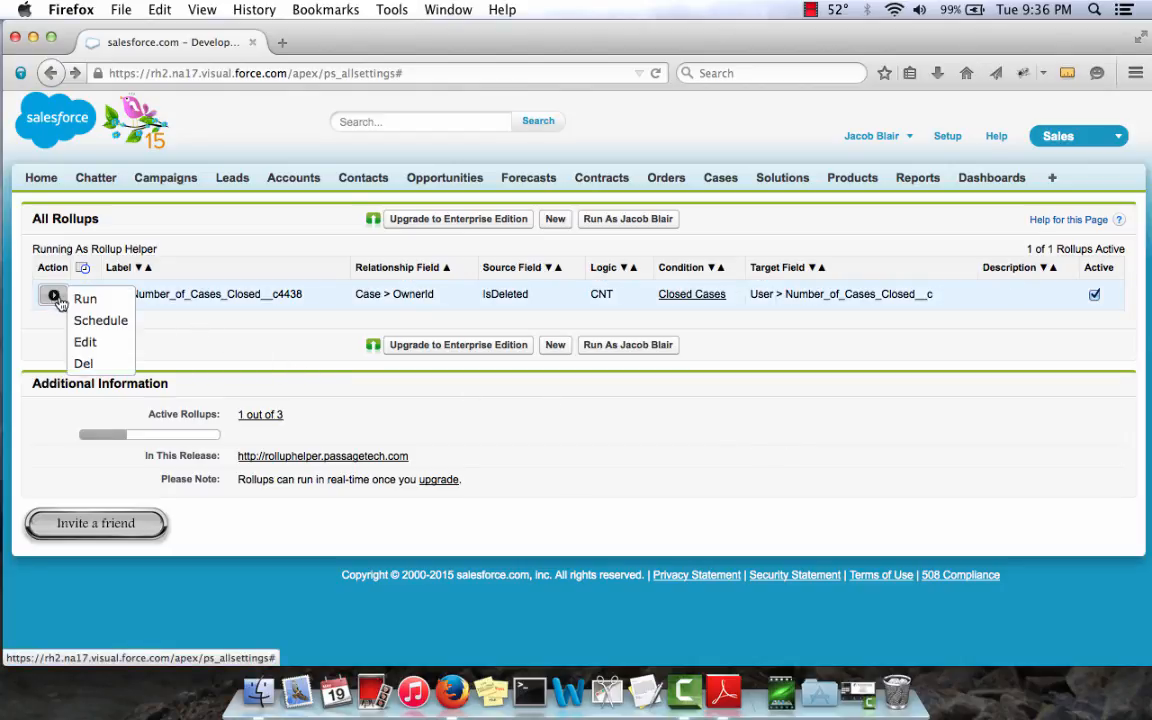
pyautogui.click(92, 321)
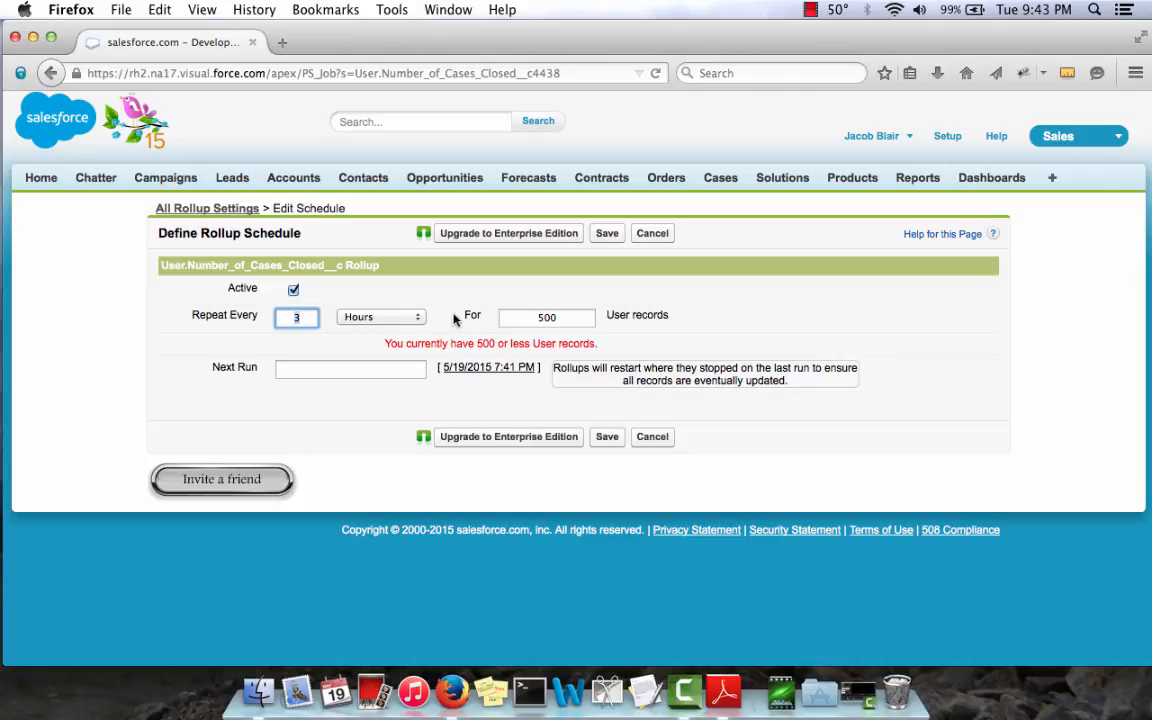
pyautogui.click(545, 318)
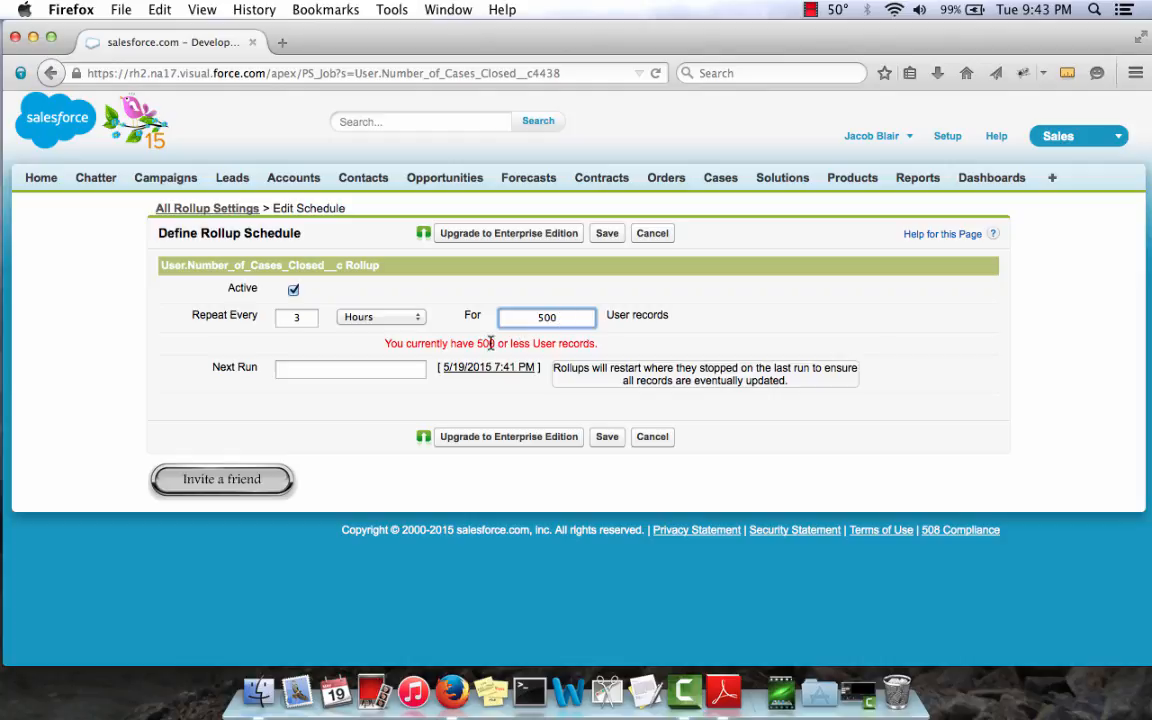
pyautogui.click(356, 367)
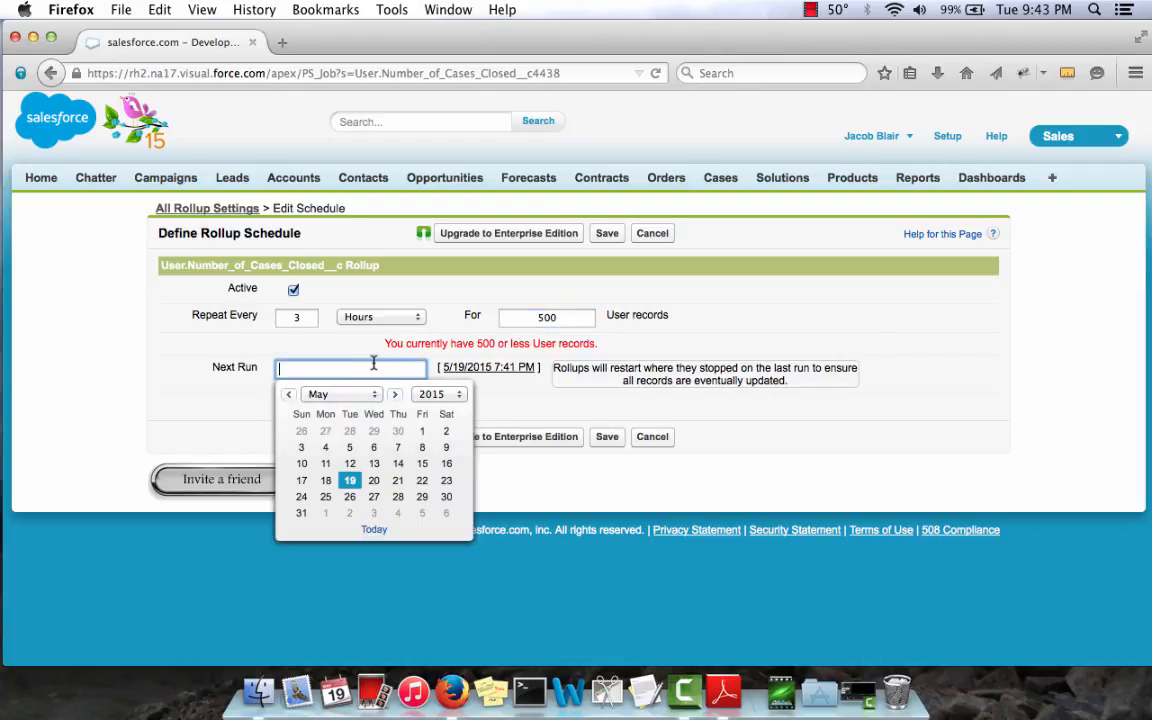
pyautogui.click(460, 368)
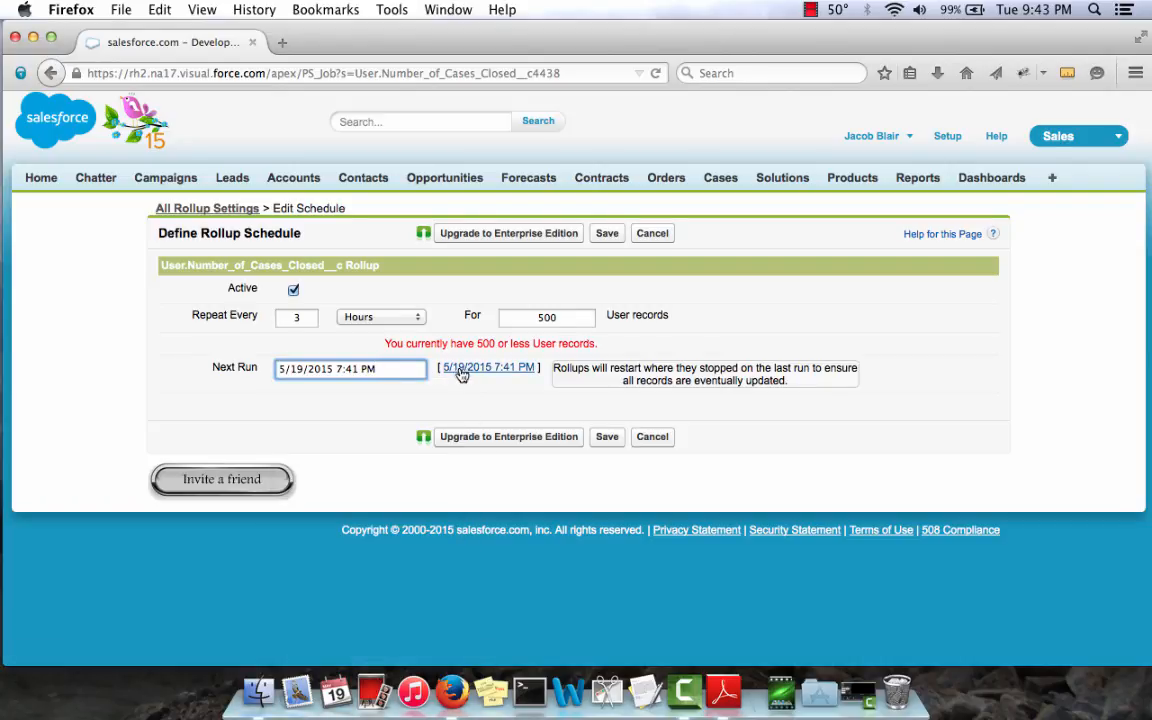
pyautogui.click(608, 436)
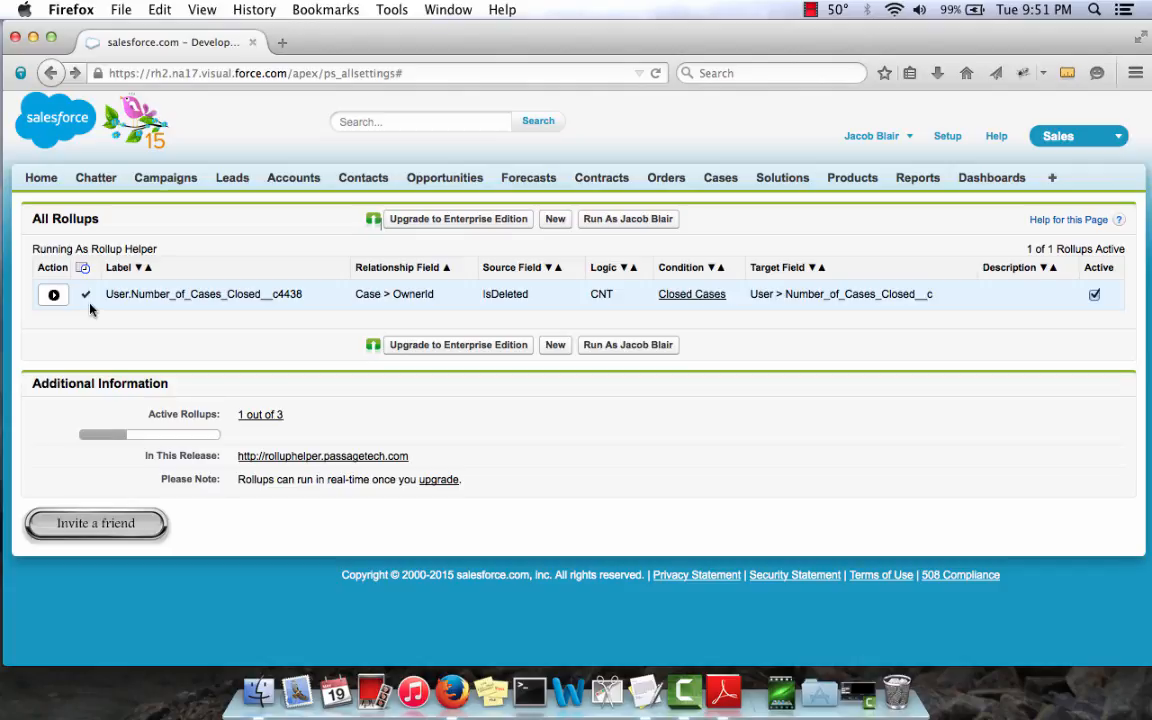
# Show the available actions for the Number of Cases Closed rollup.
pyautogui.click(53, 295)
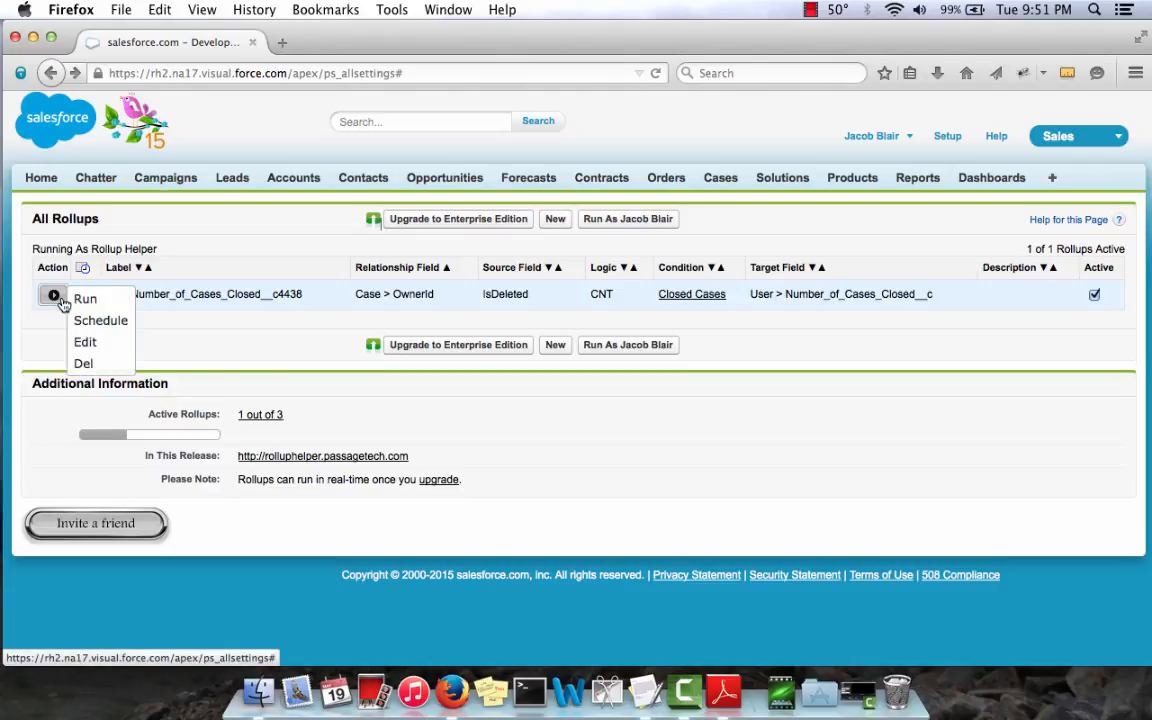